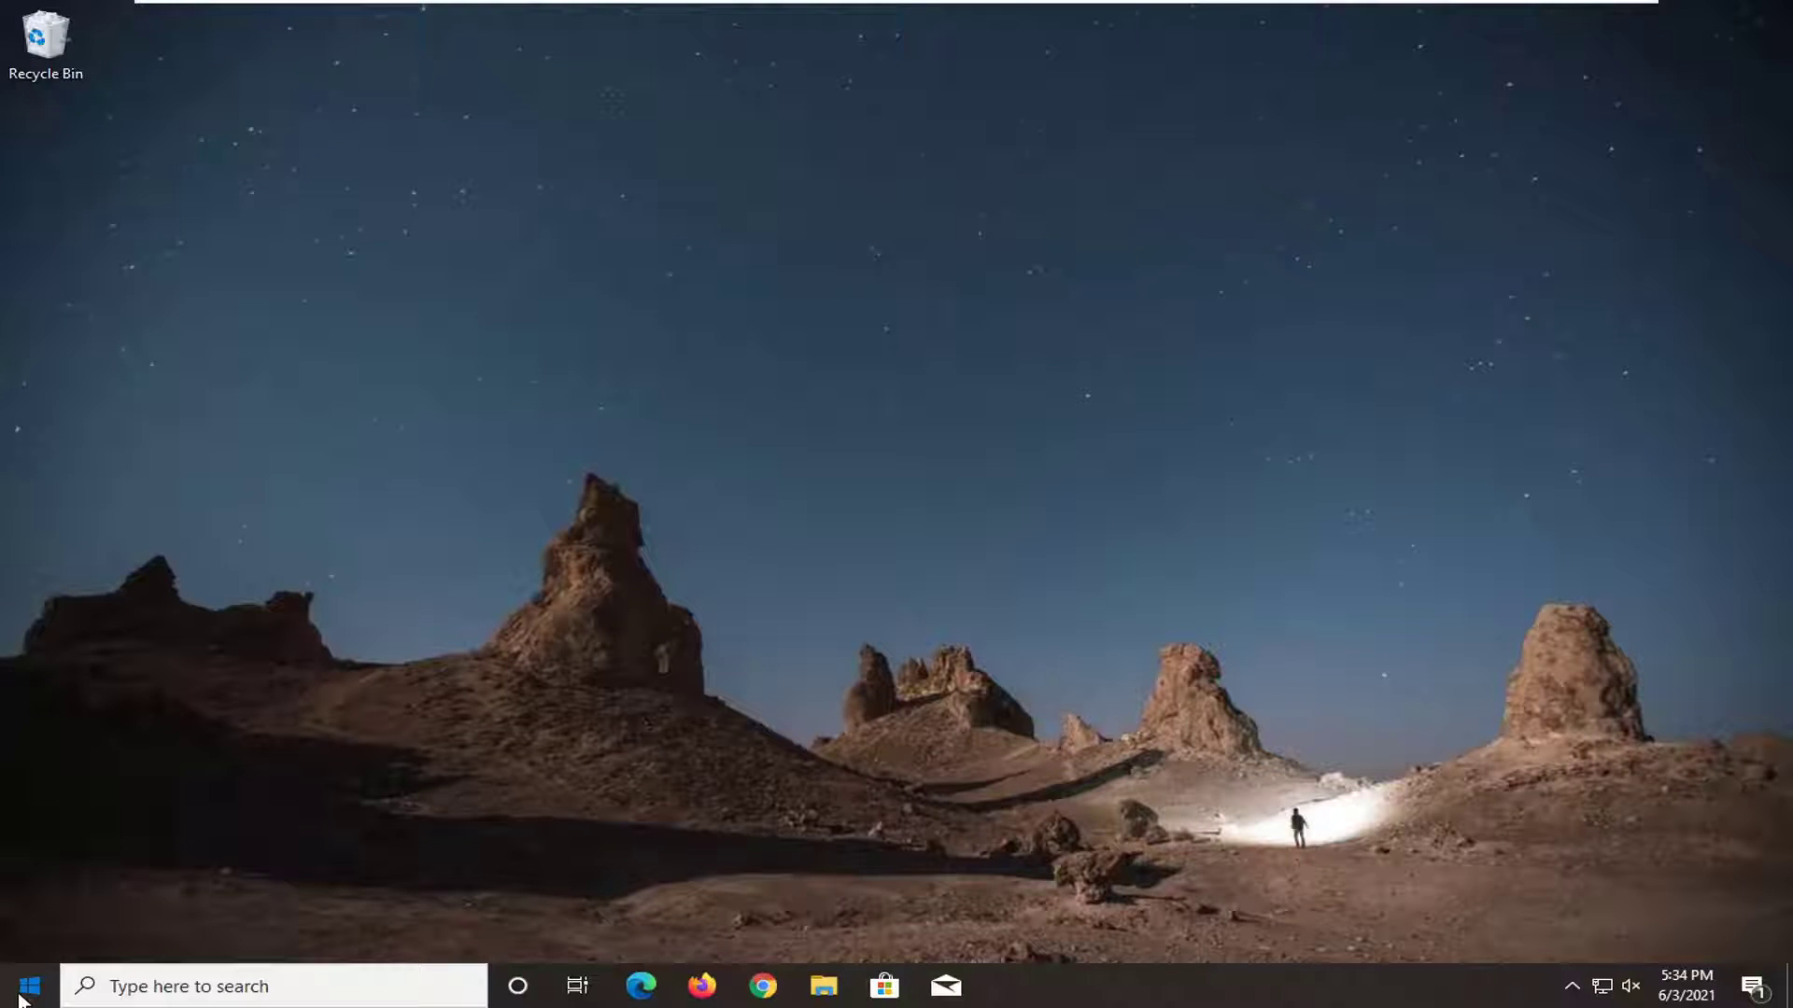
Search the Start menu for regedit and run Registry Editor as administrator.
left_click(20, 995)
type("reged")
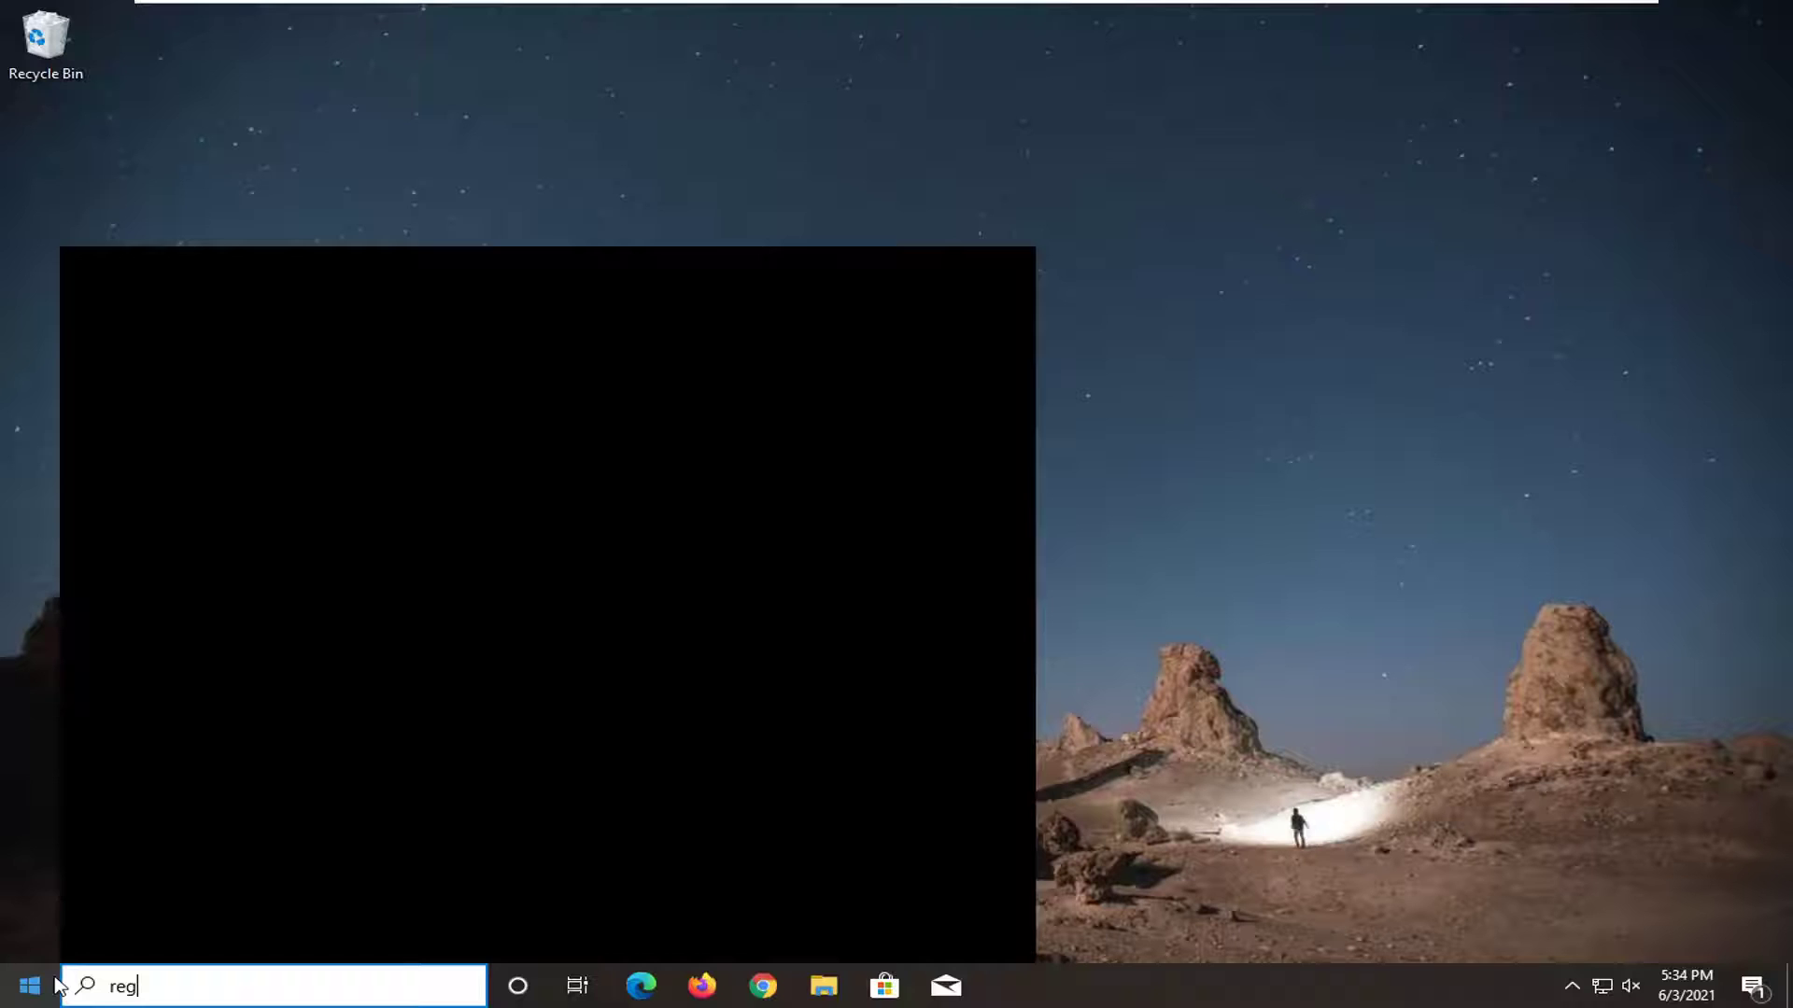
type("it")
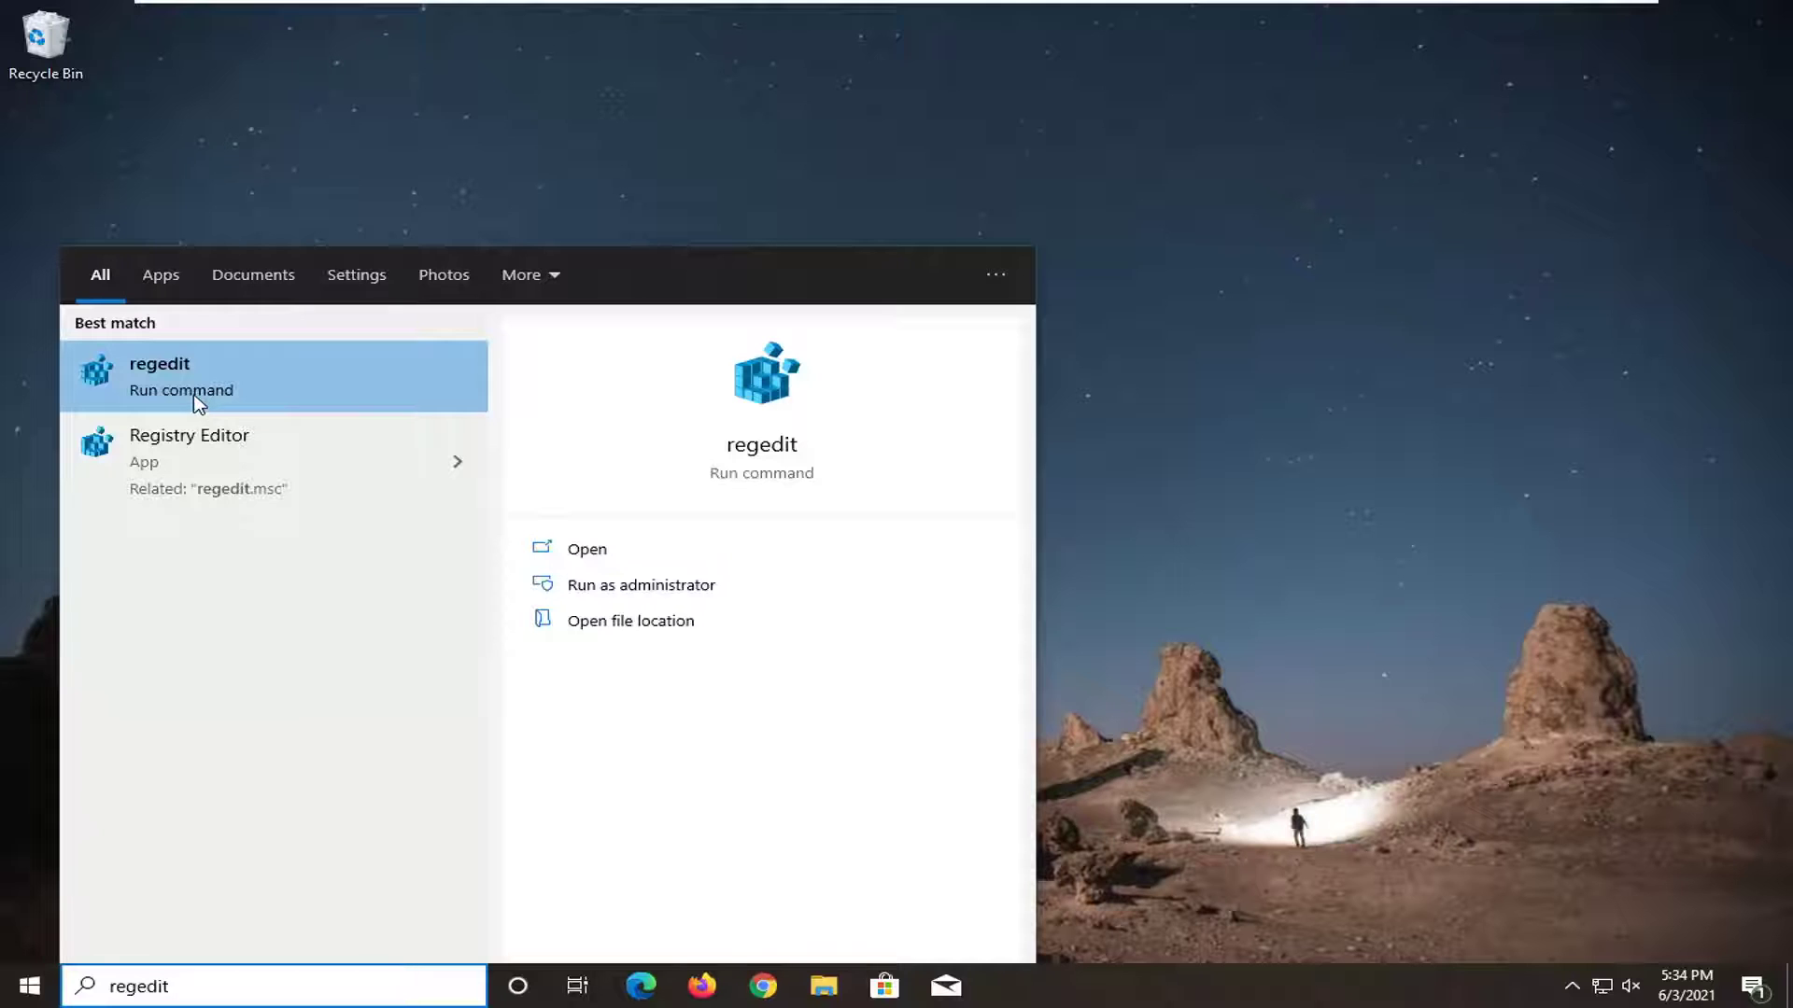
right_click(194, 393)
left_click(285, 418)
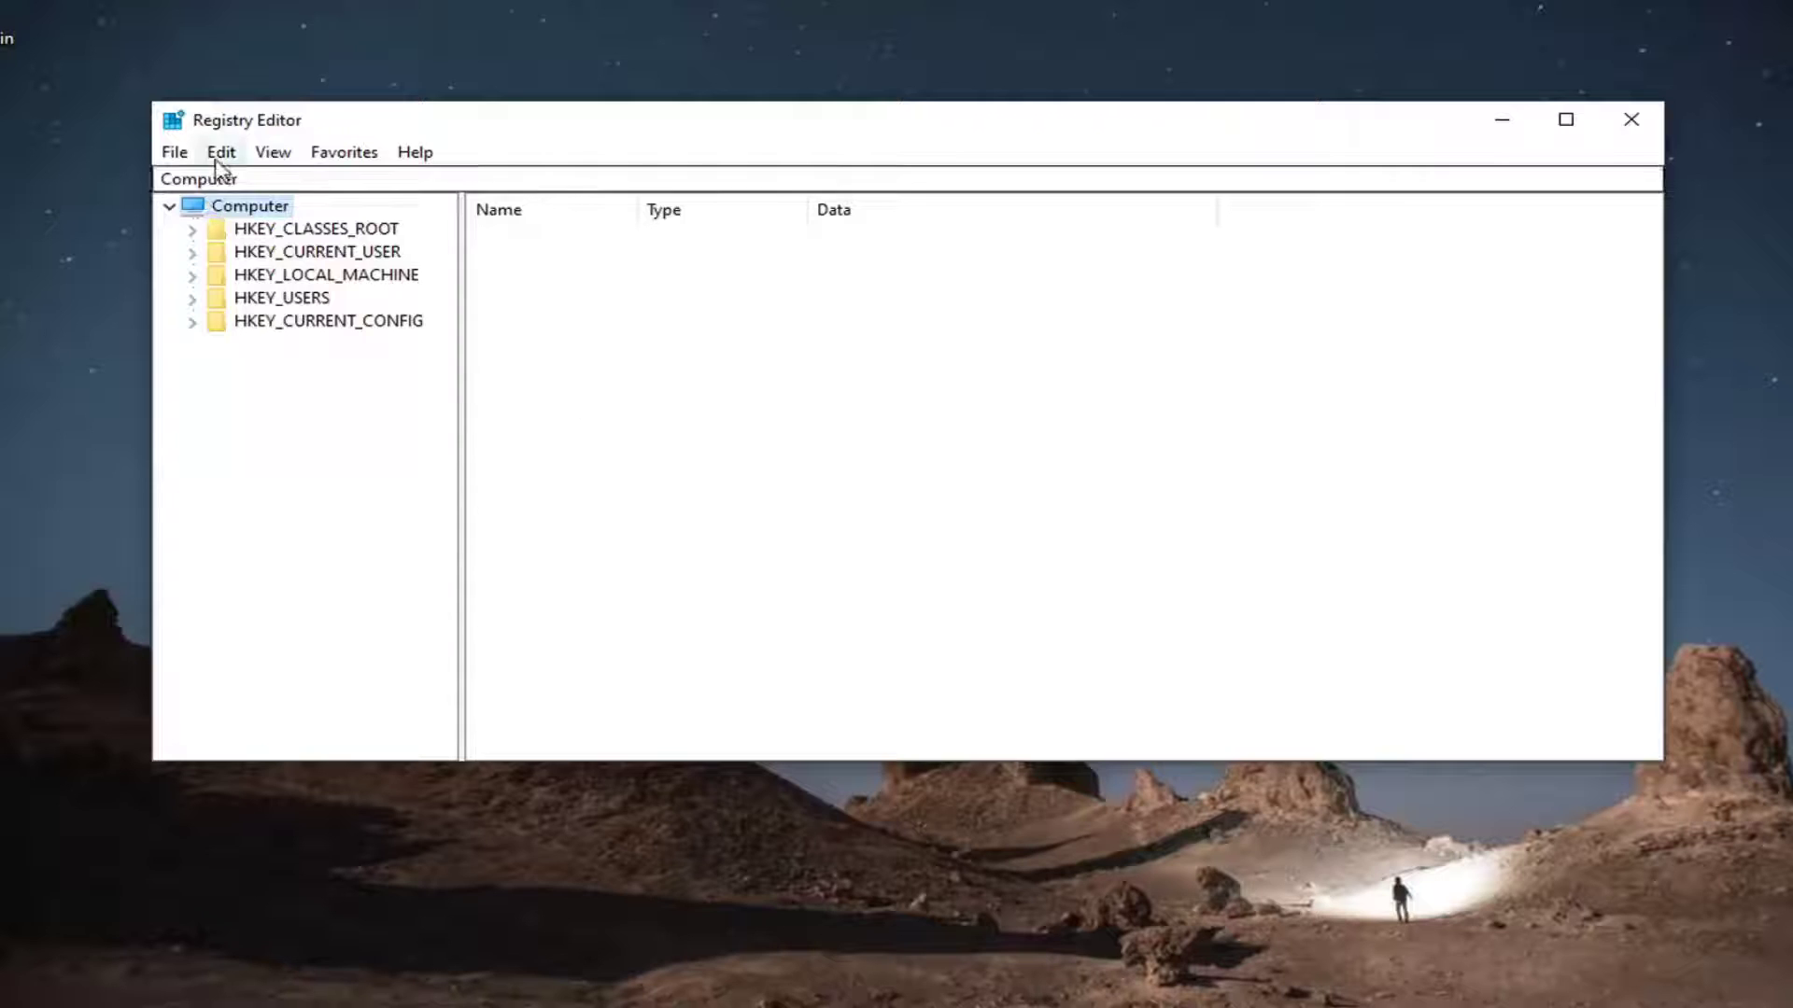
left_click(186, 154)
left_click(205, 209)
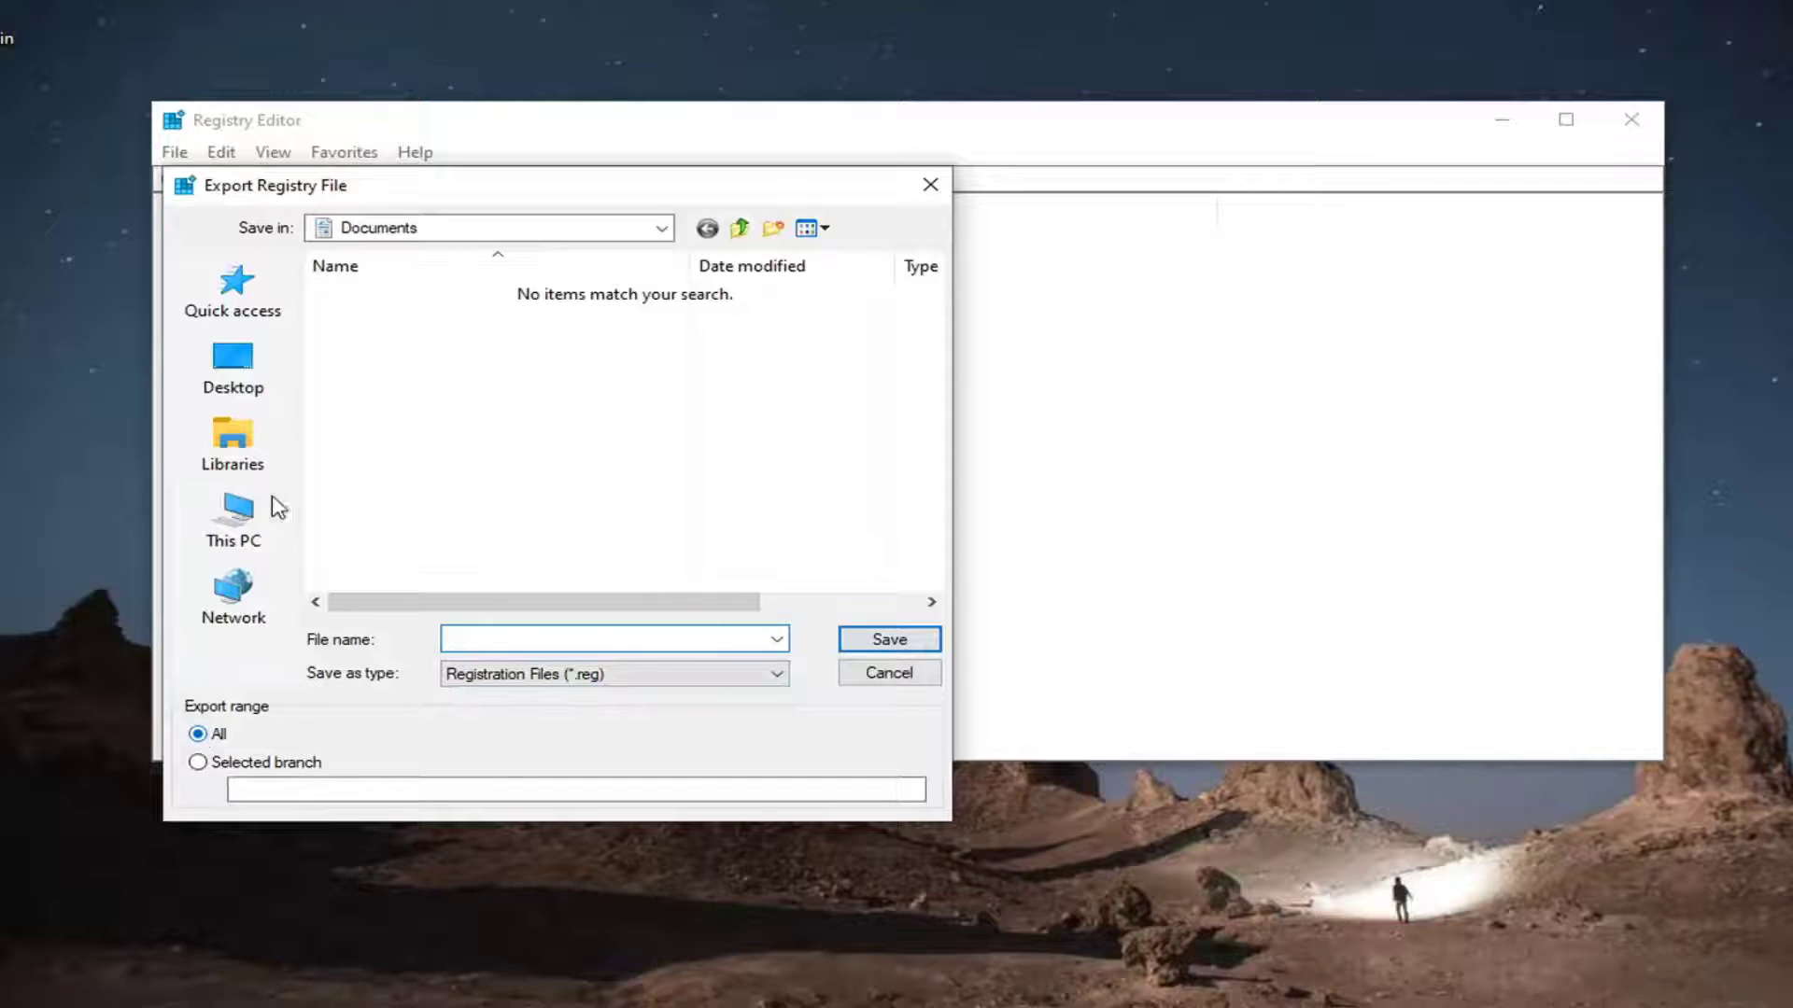
left_click(208, 382)
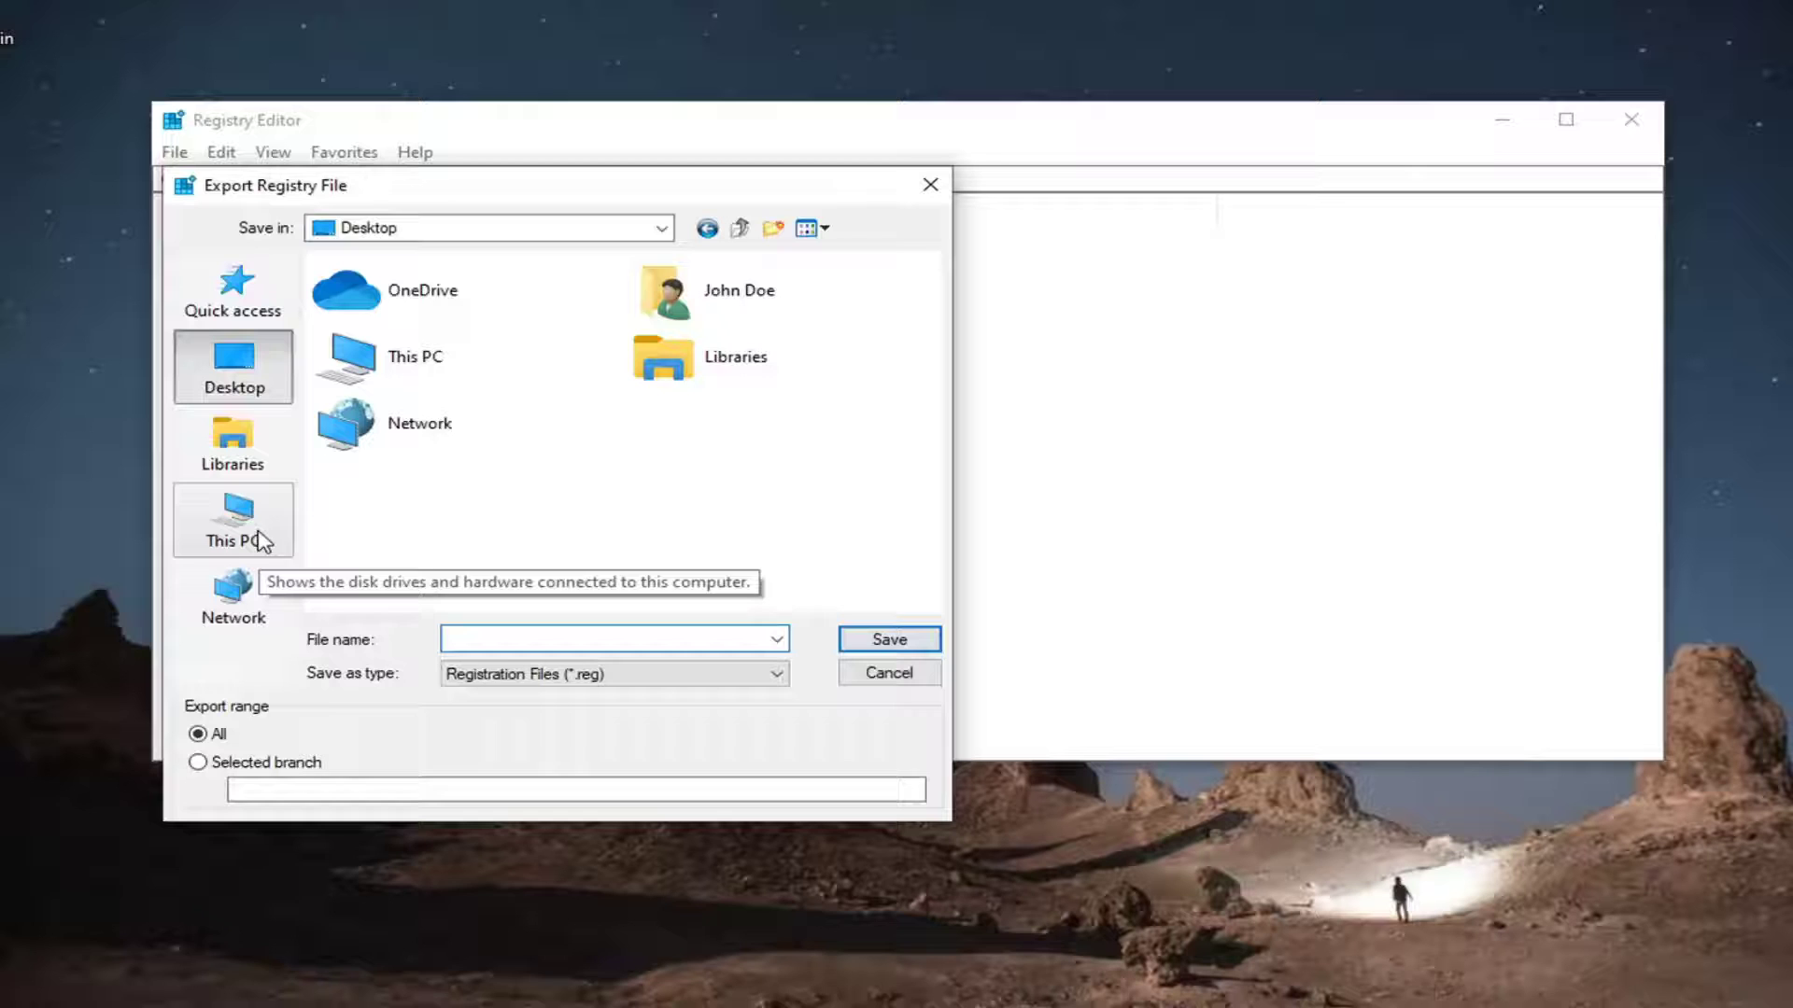
left_click(904, 672)
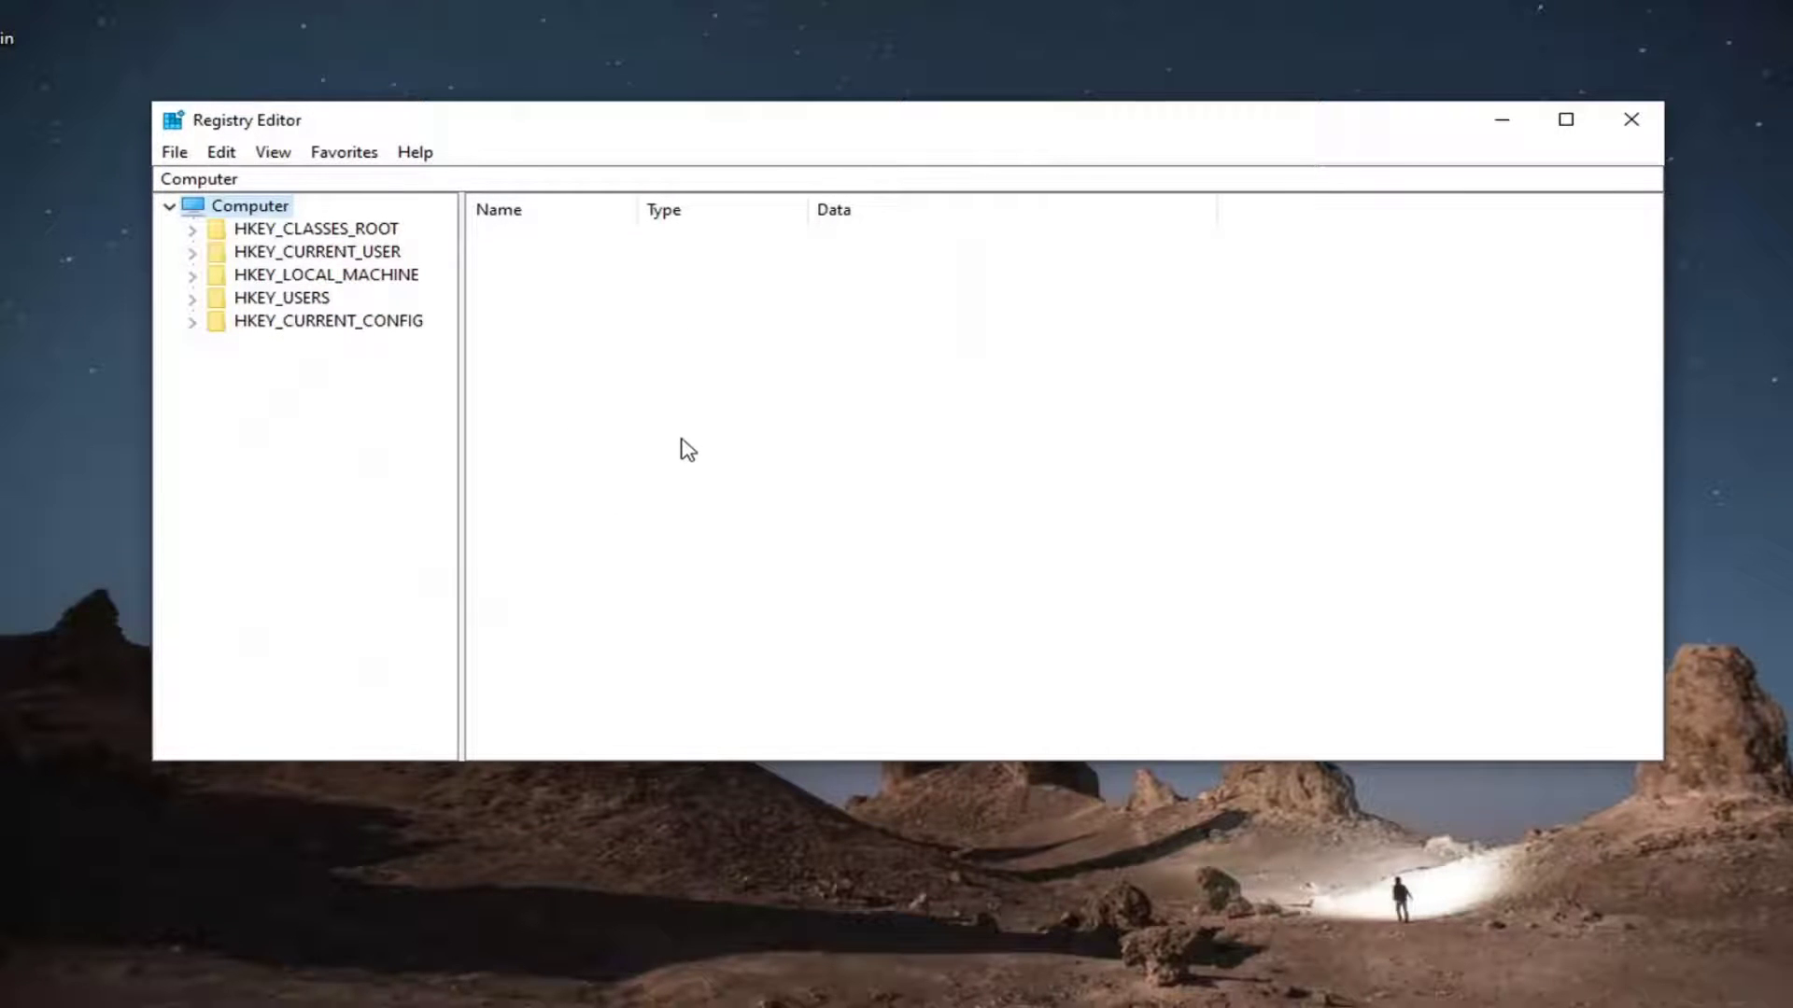
left_click(172, 155)
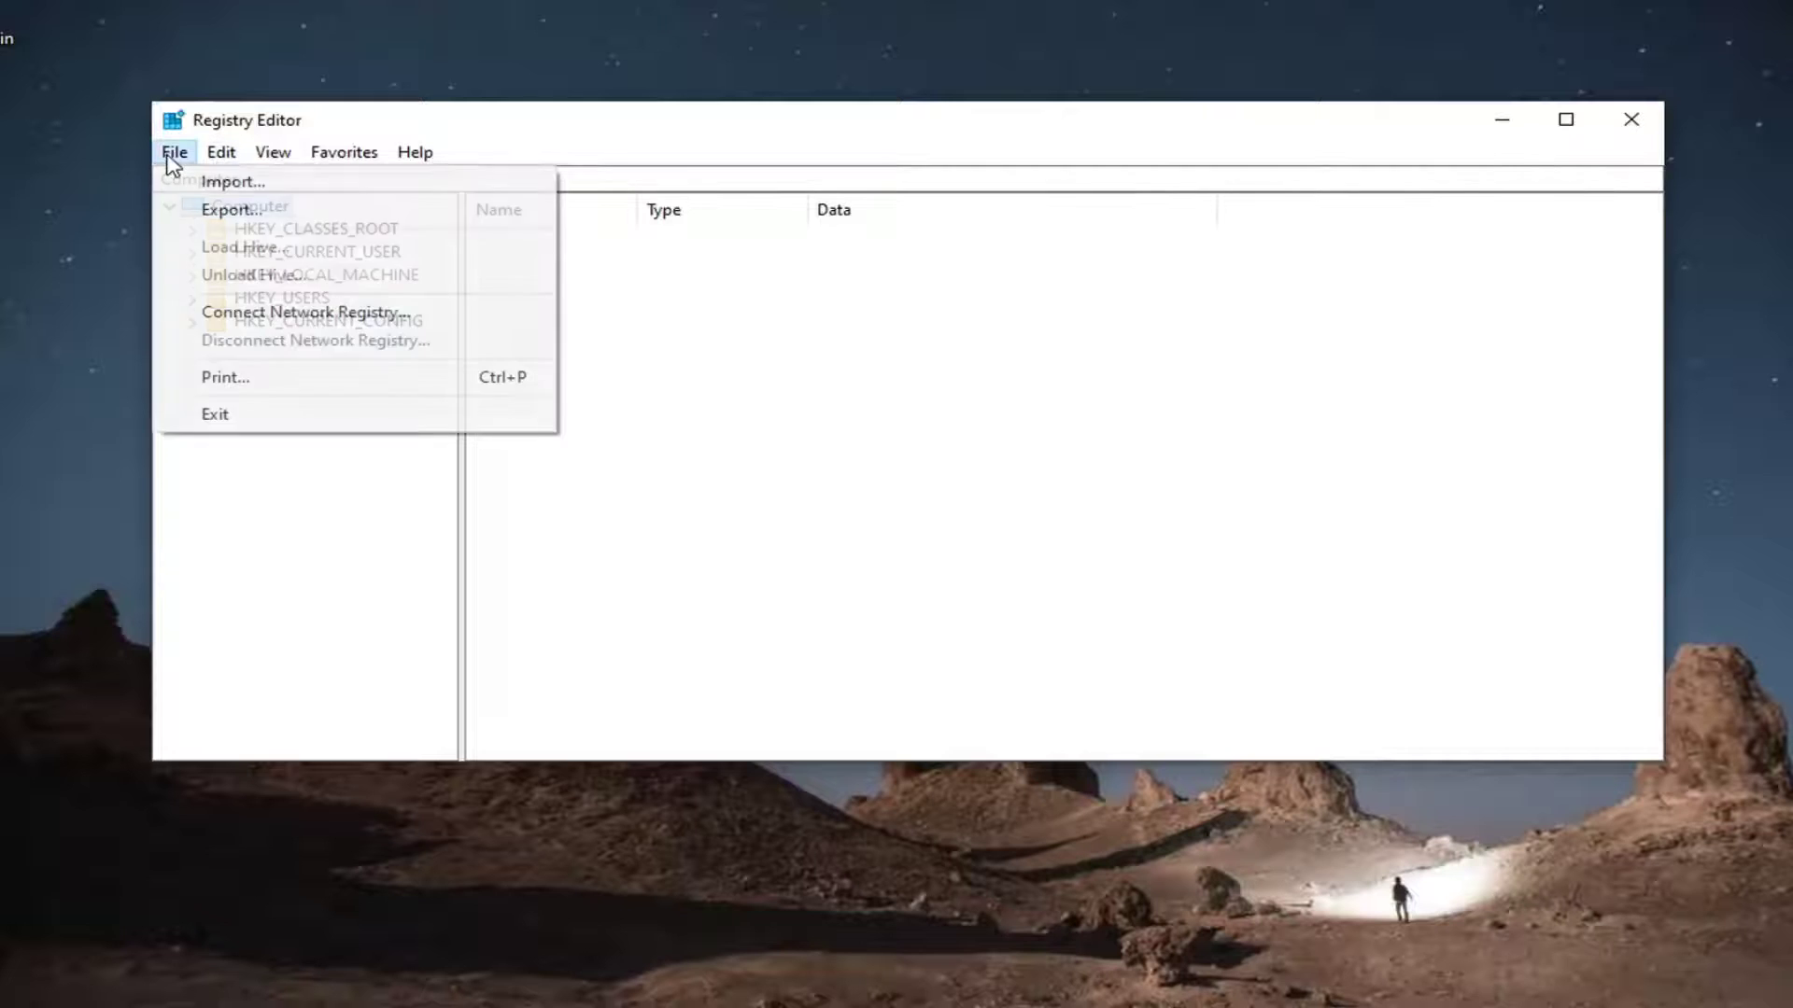
left_click(235, 181)
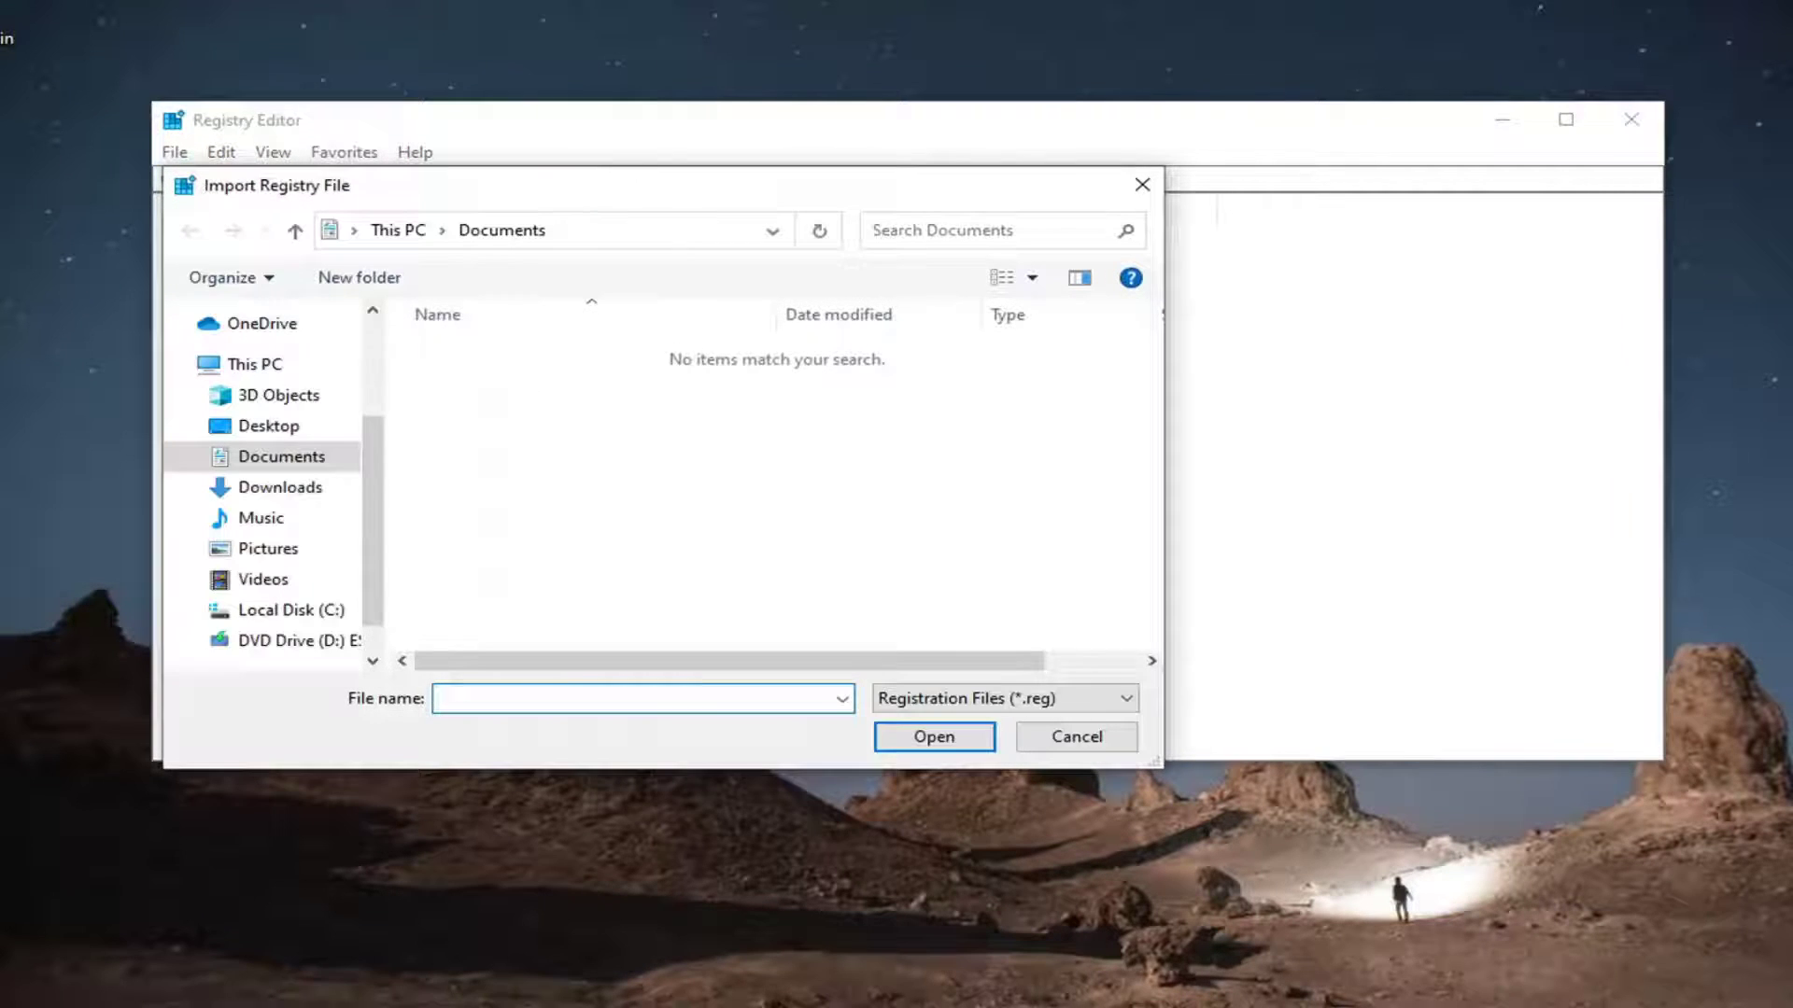
left_click(1142, 184)
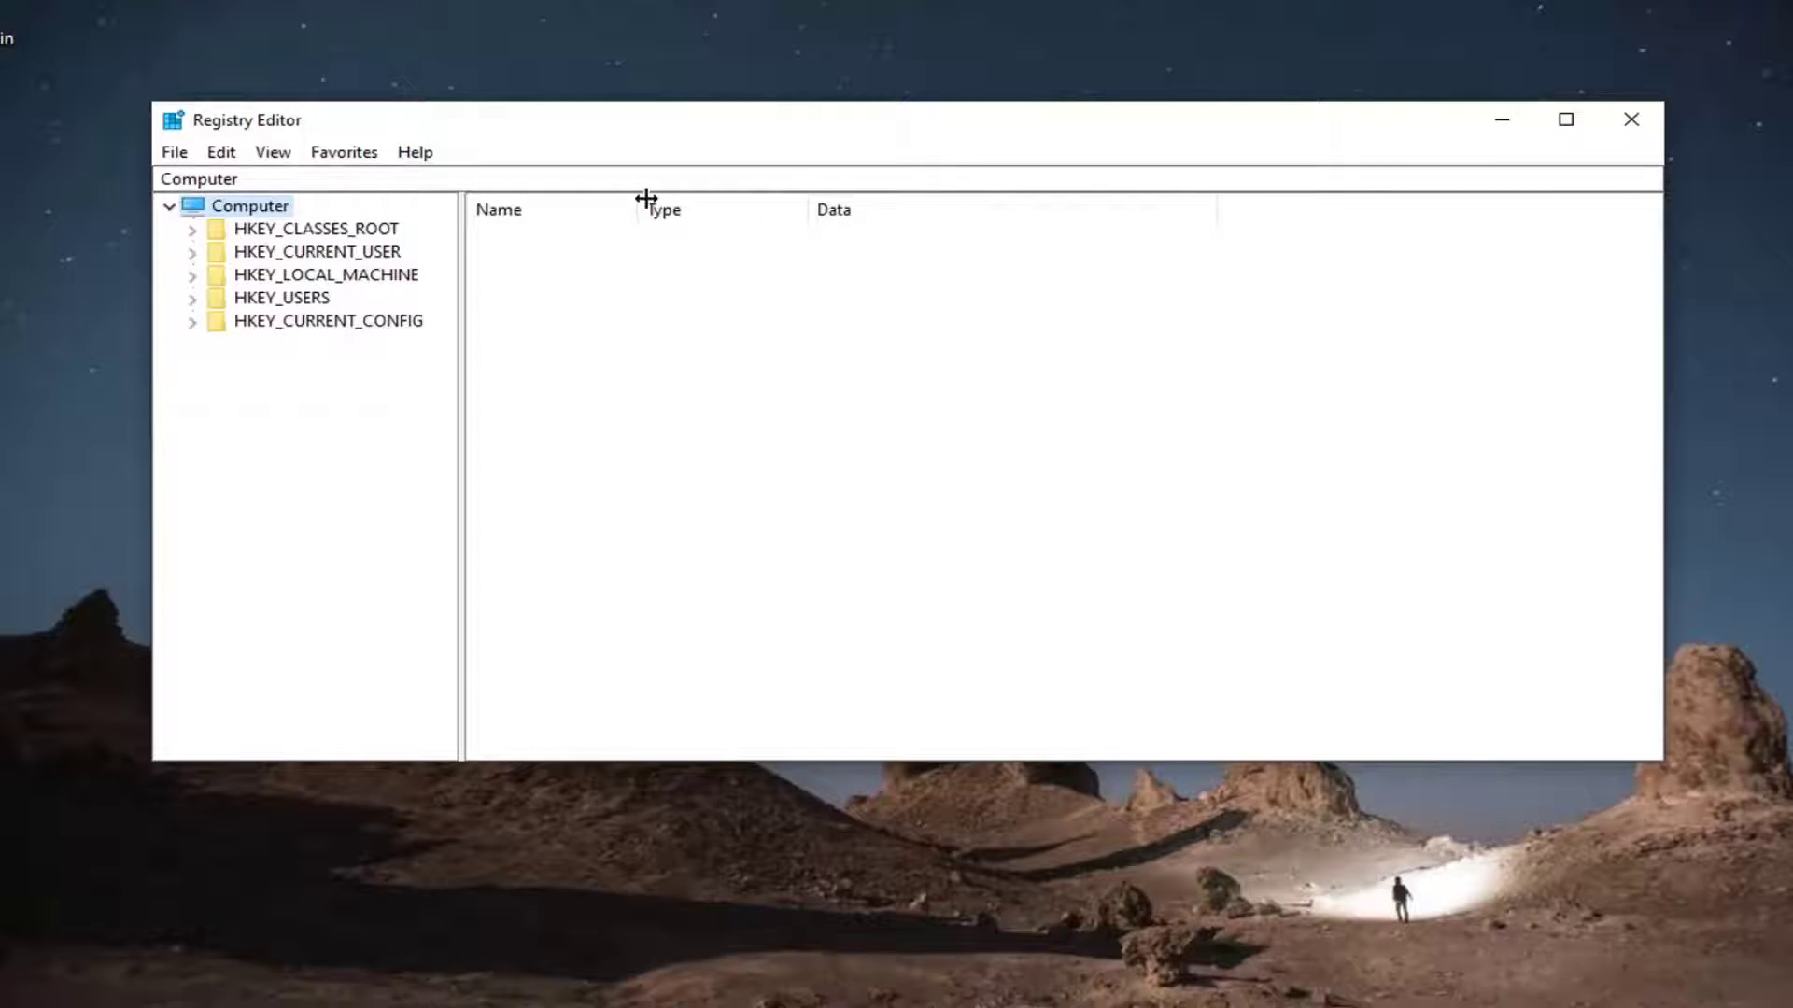
Navigate to HKEY_LOCAL_MACHINE\SYSTEM\CurrentControlSet\Control\Class and open its GUID subkey list.
left_click(346, 276)
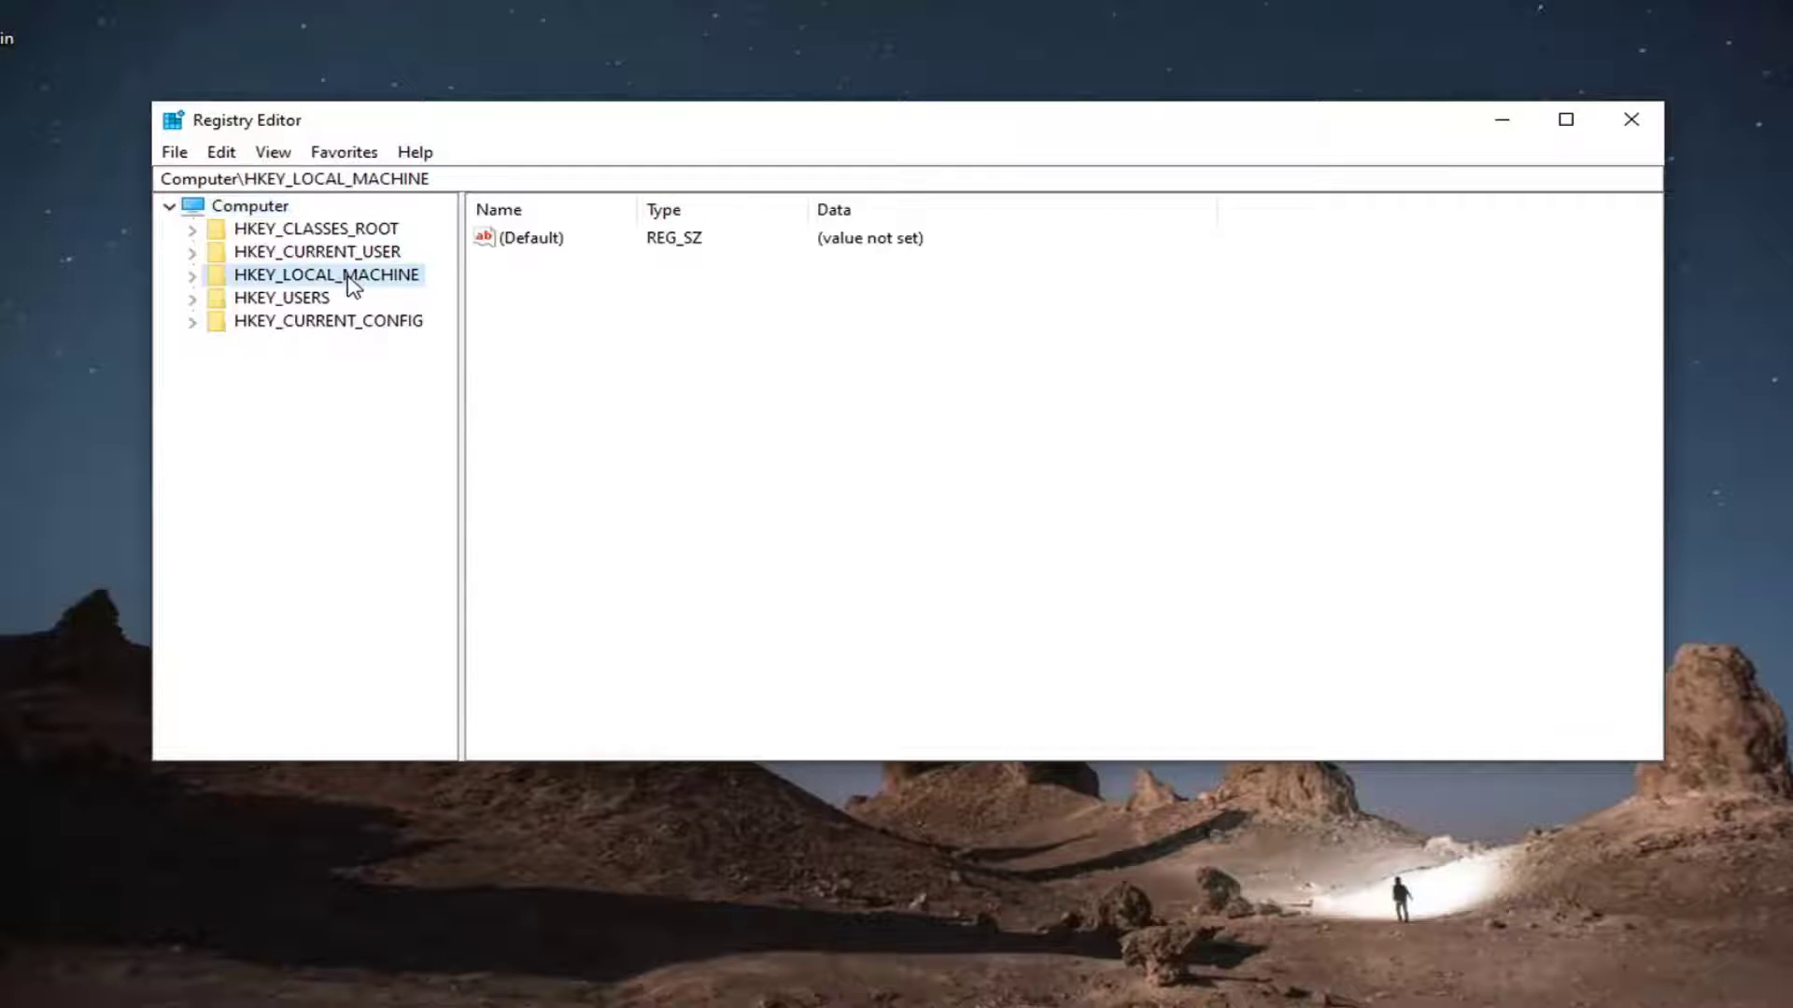
double_click(349, 282)
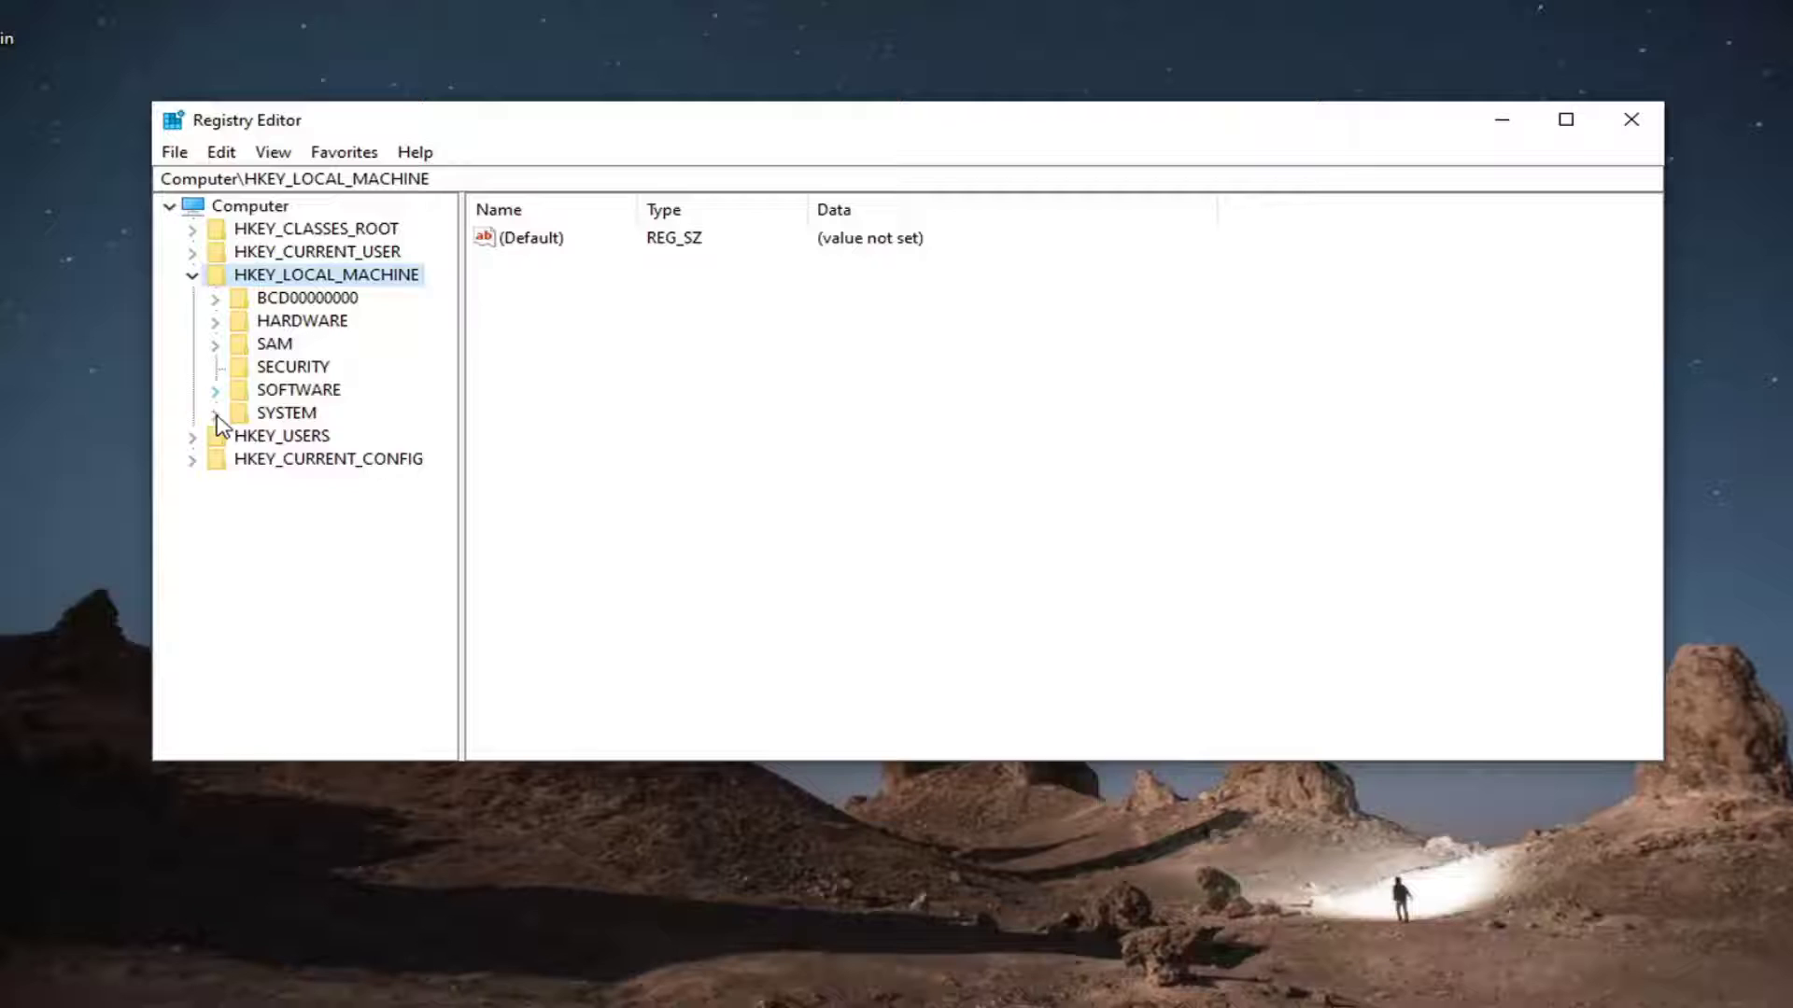
double_click(276, 419)
scroll(280, 415, "down", 1)
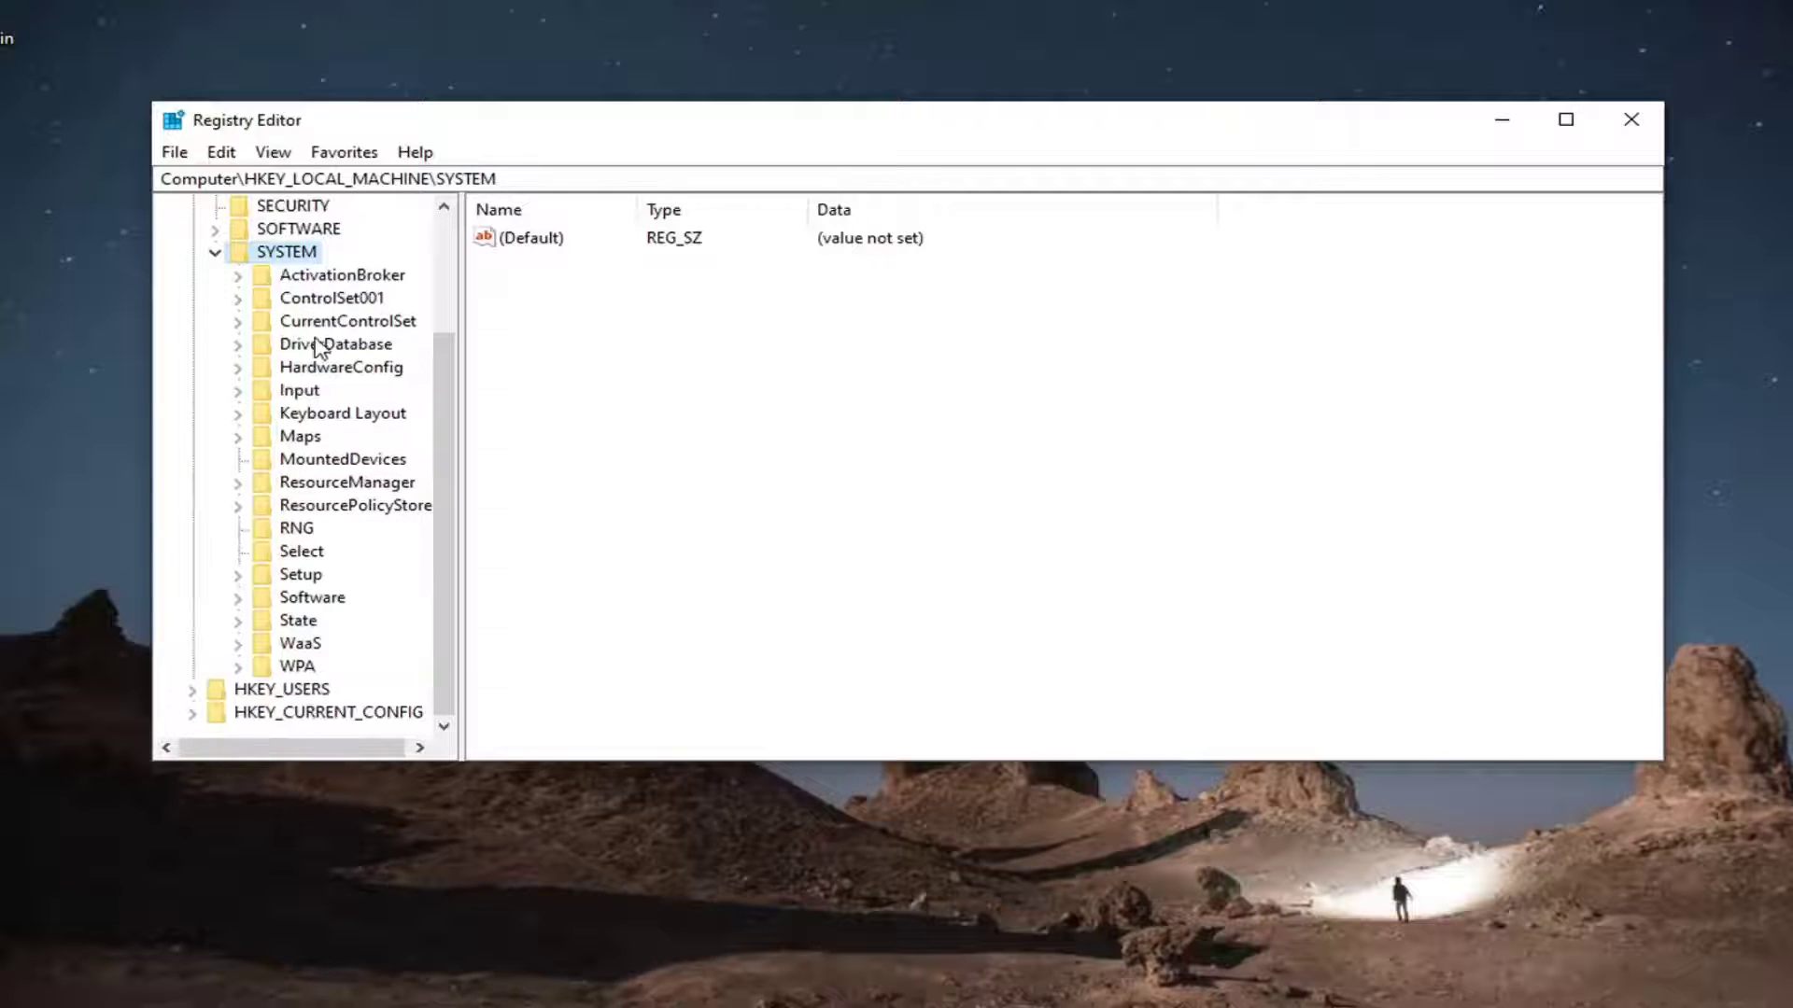
double_click(333, 322)
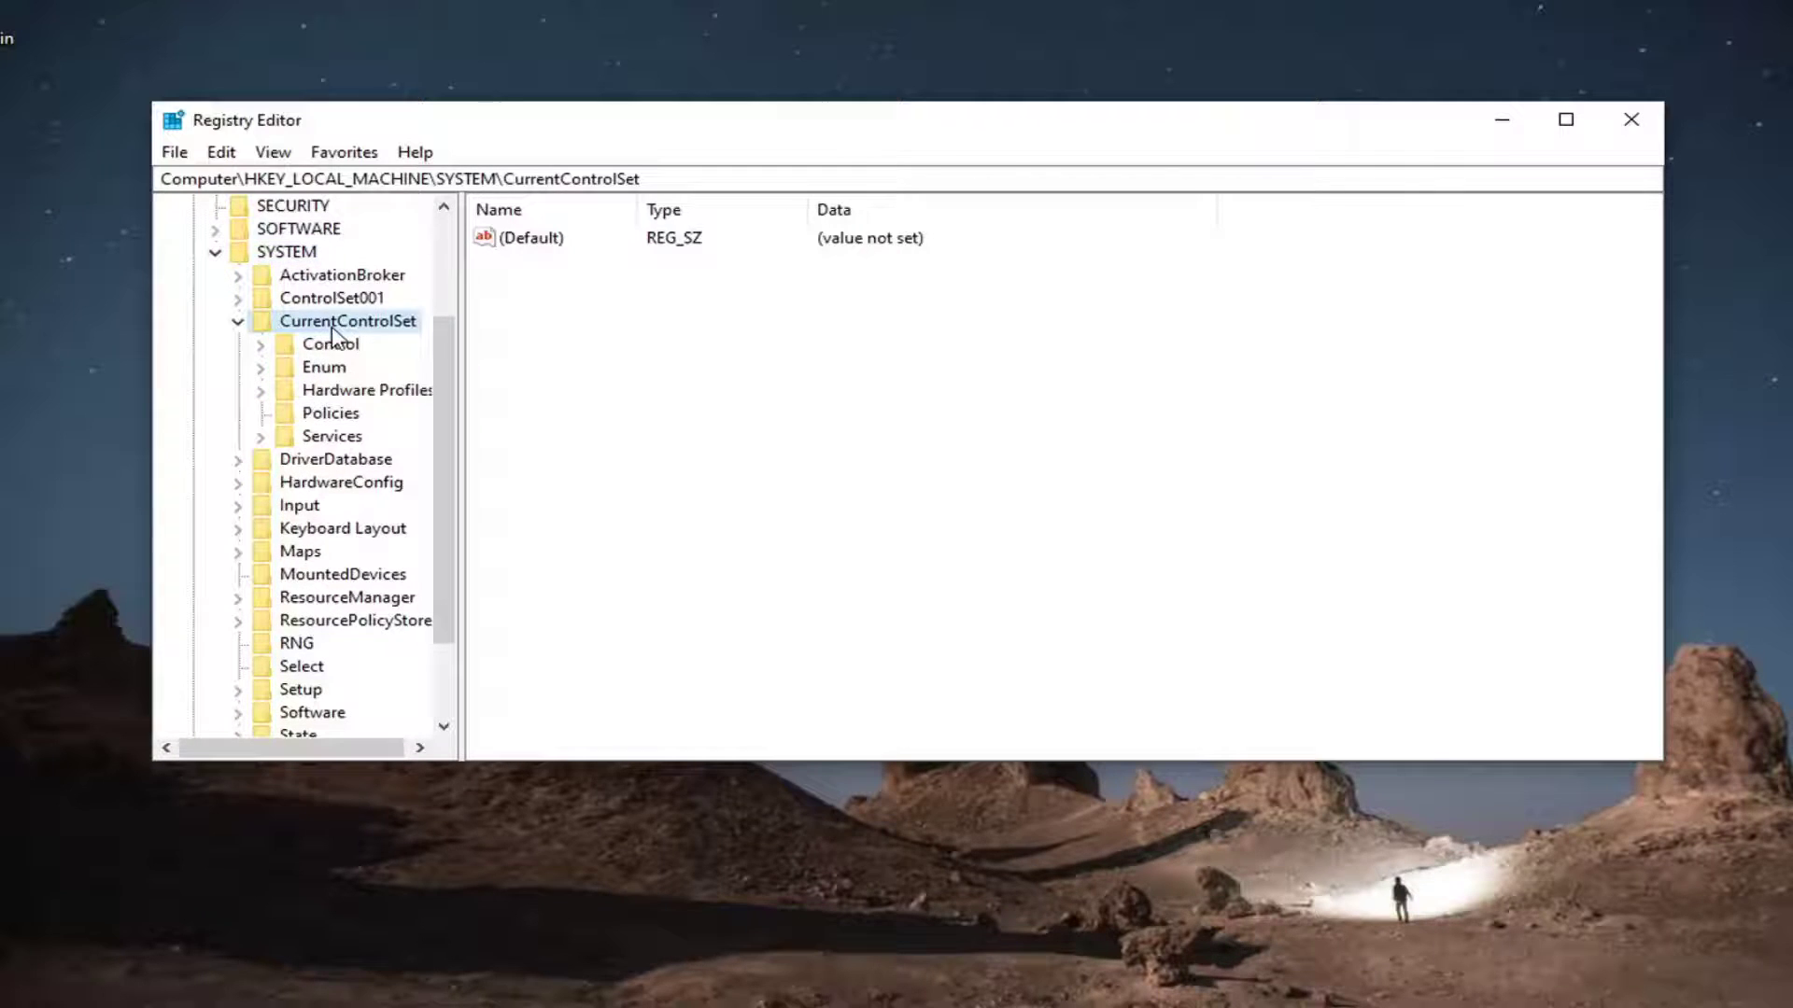
left_click(329, 344)
left_click(331, 329)
double_click(331, 345)
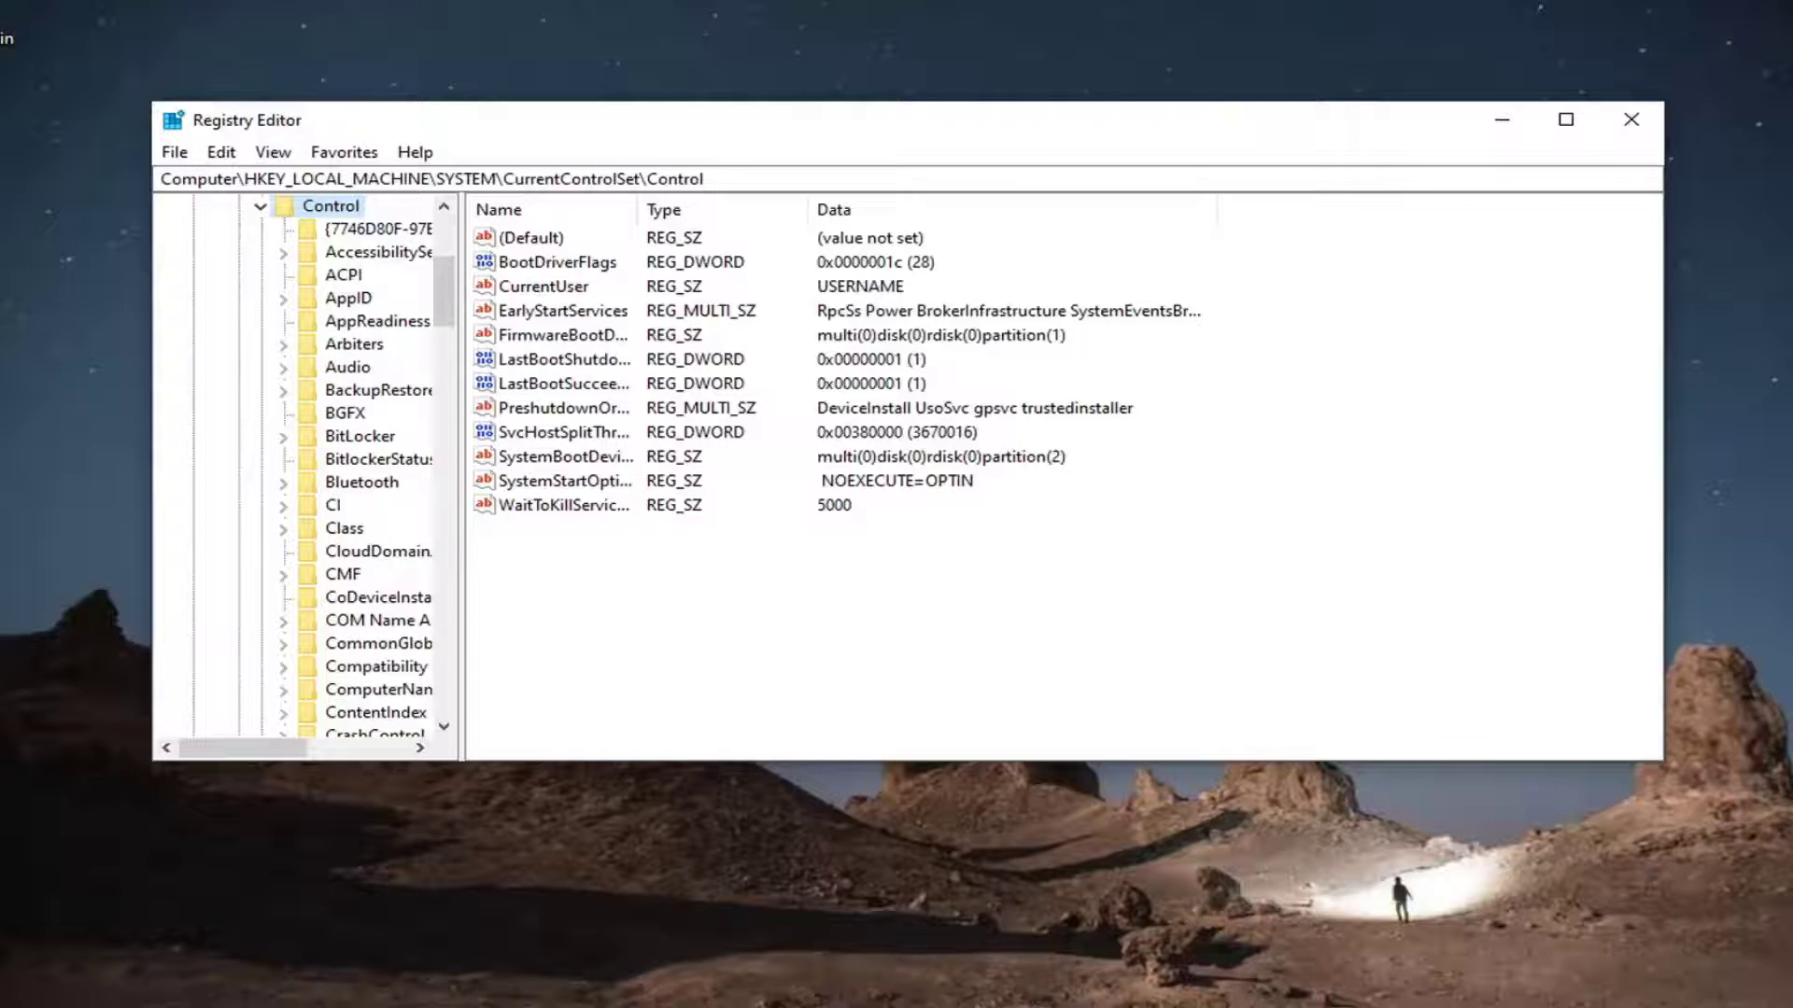
left_click(333, 505)
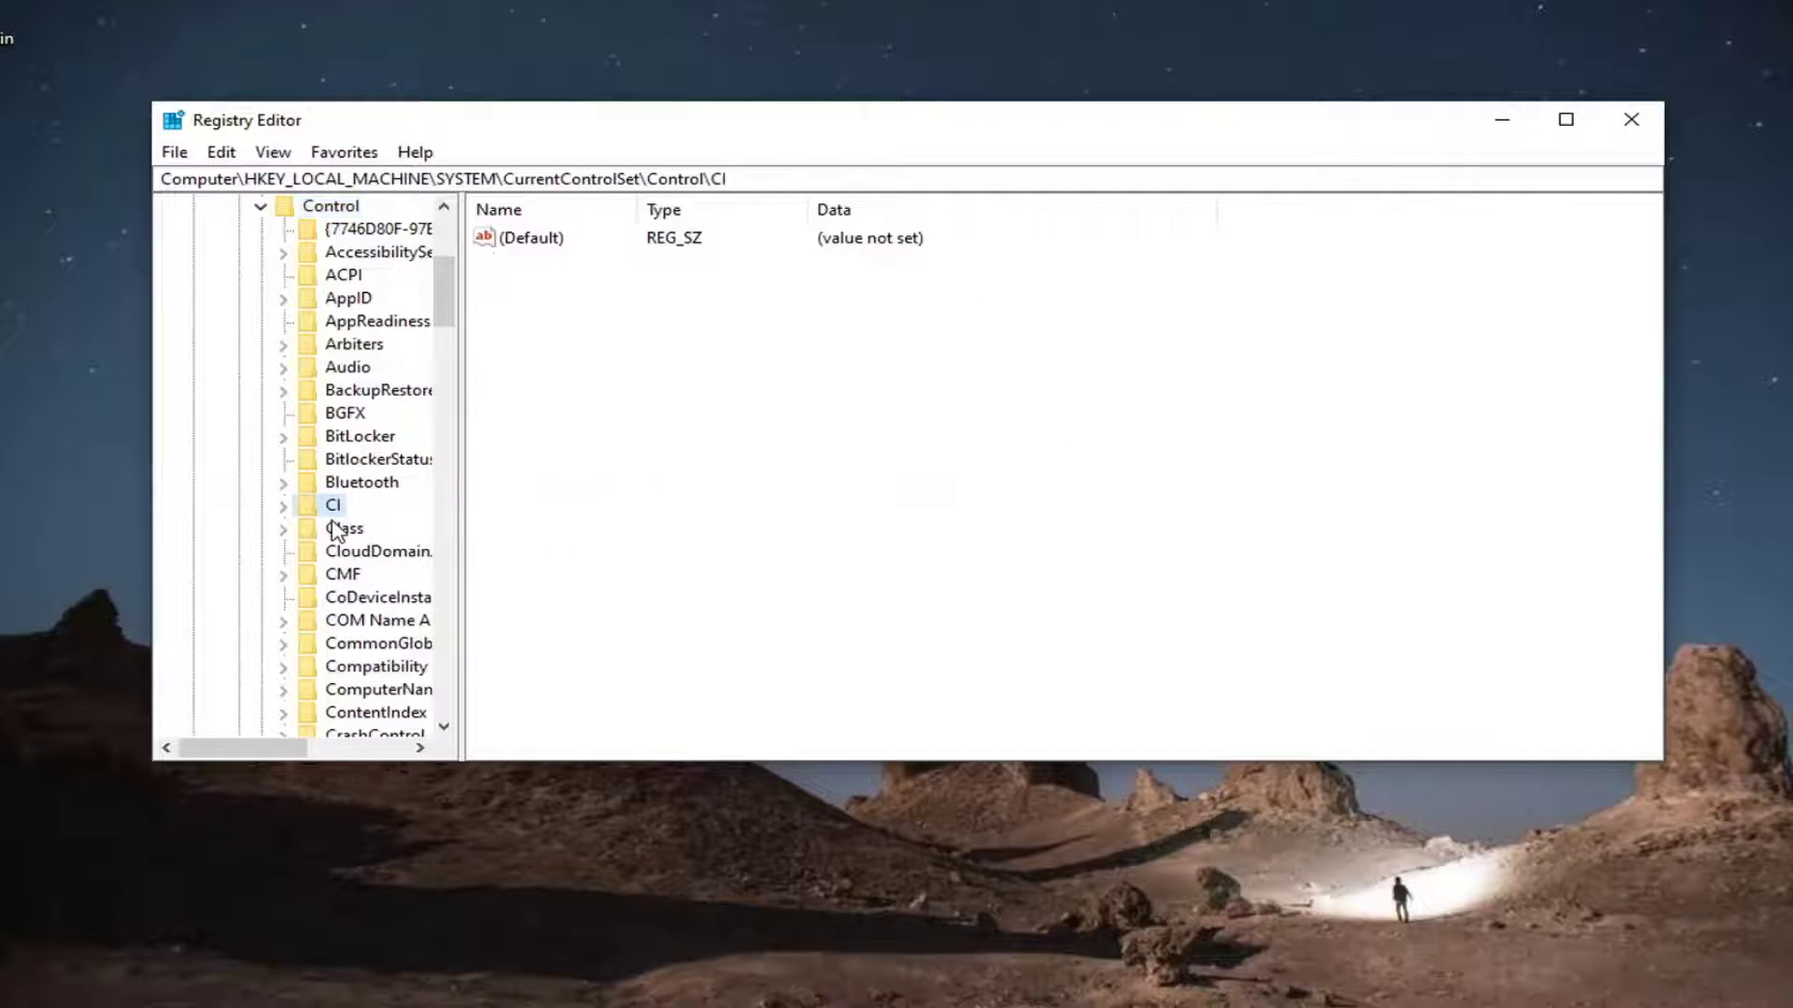
double_click(343, 528)
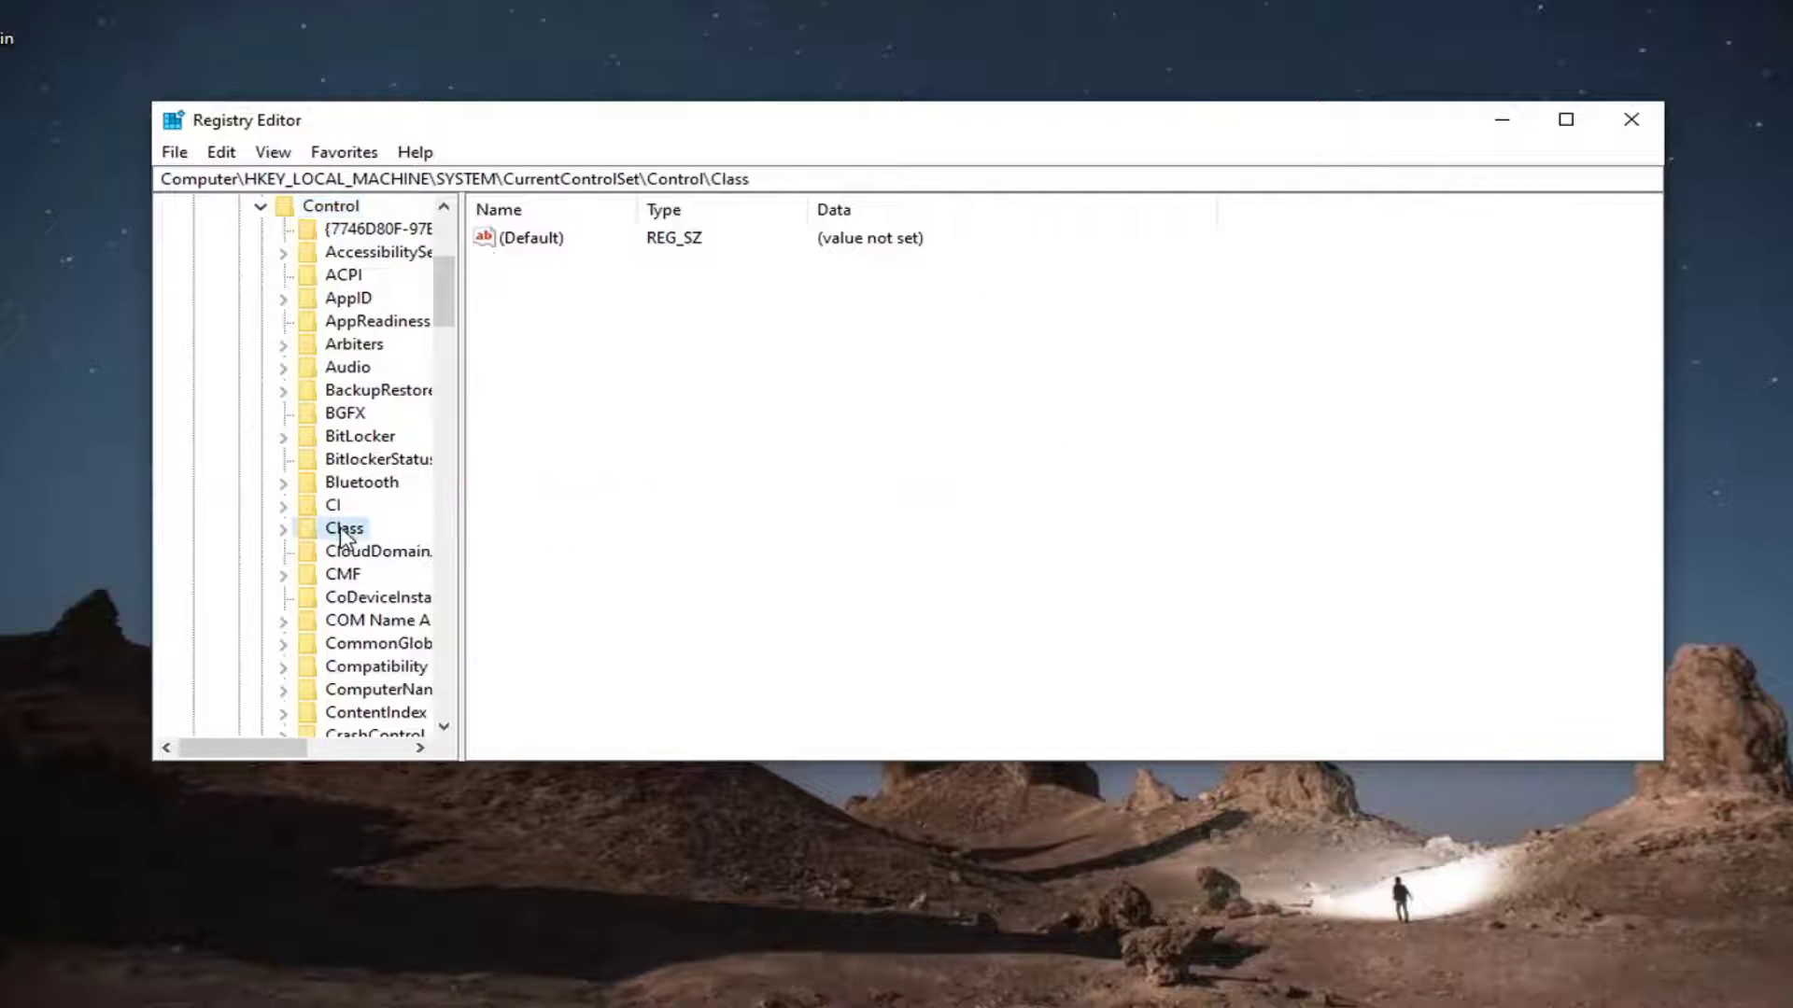
left_click(476, 444)
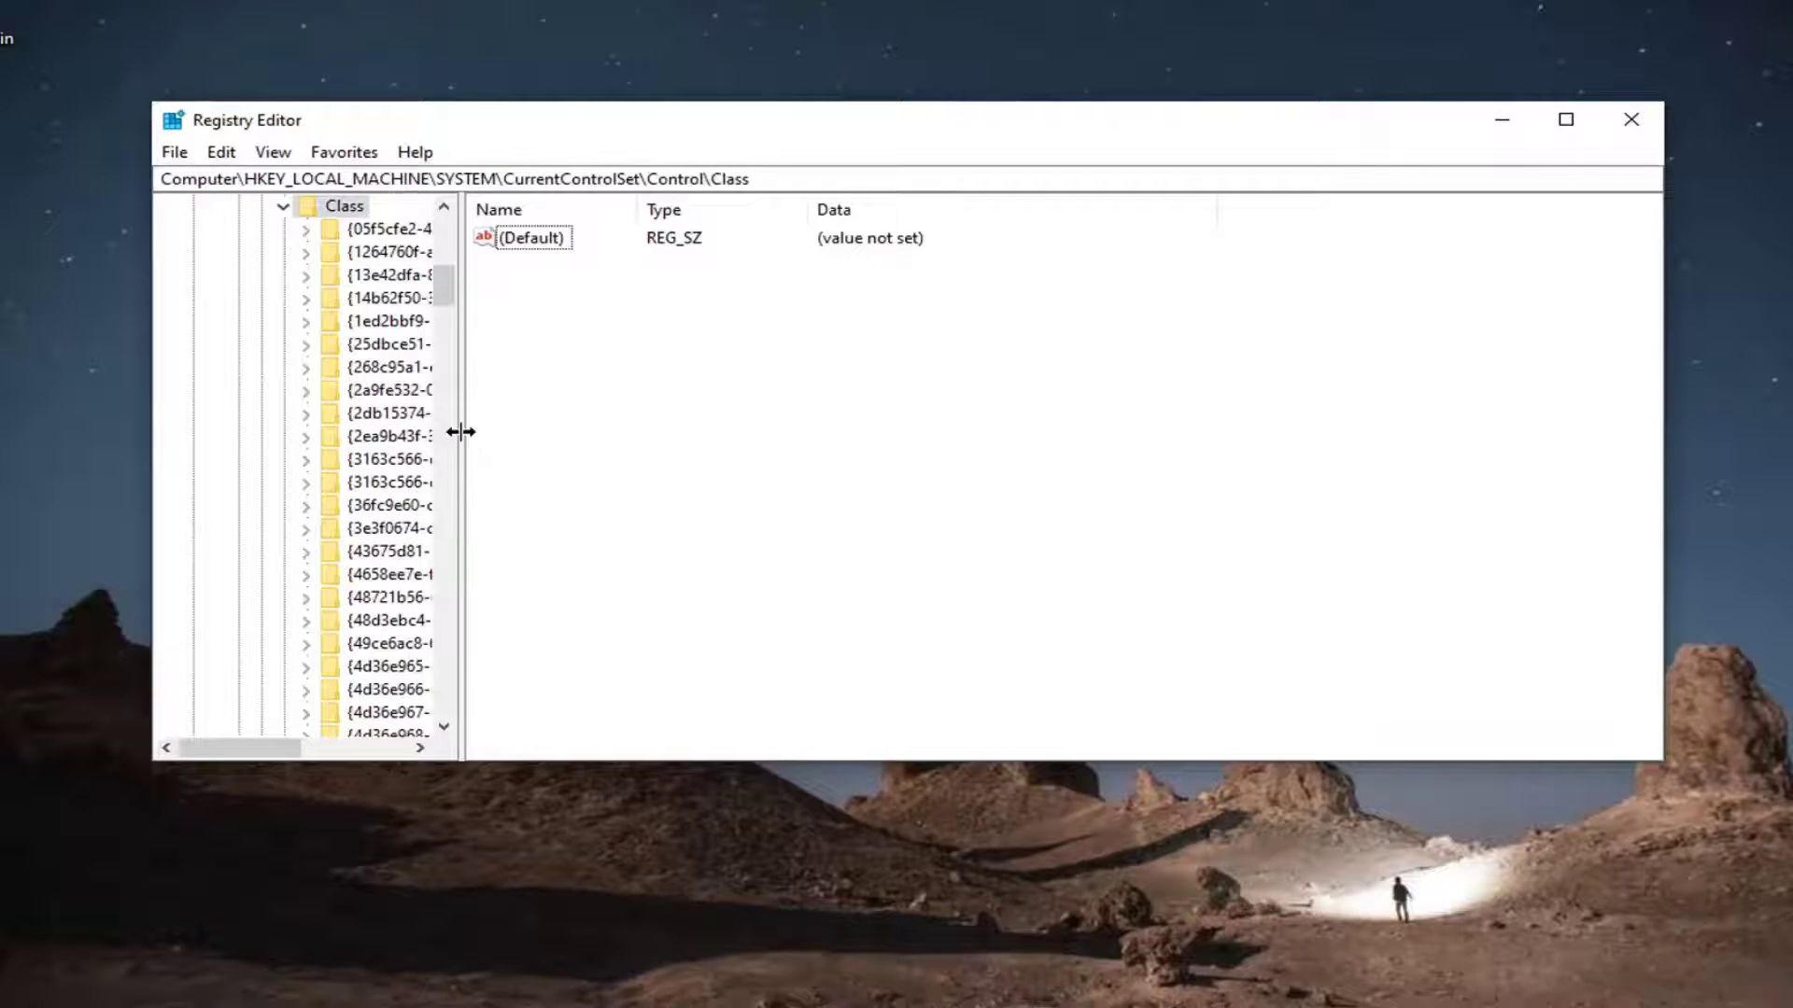
Widen the key pane and step down to the {4d36e967-e325-11ce-bfc1-08002be10318} DiskDrive class key.
left_click_drag(462, 429, 750, 430)
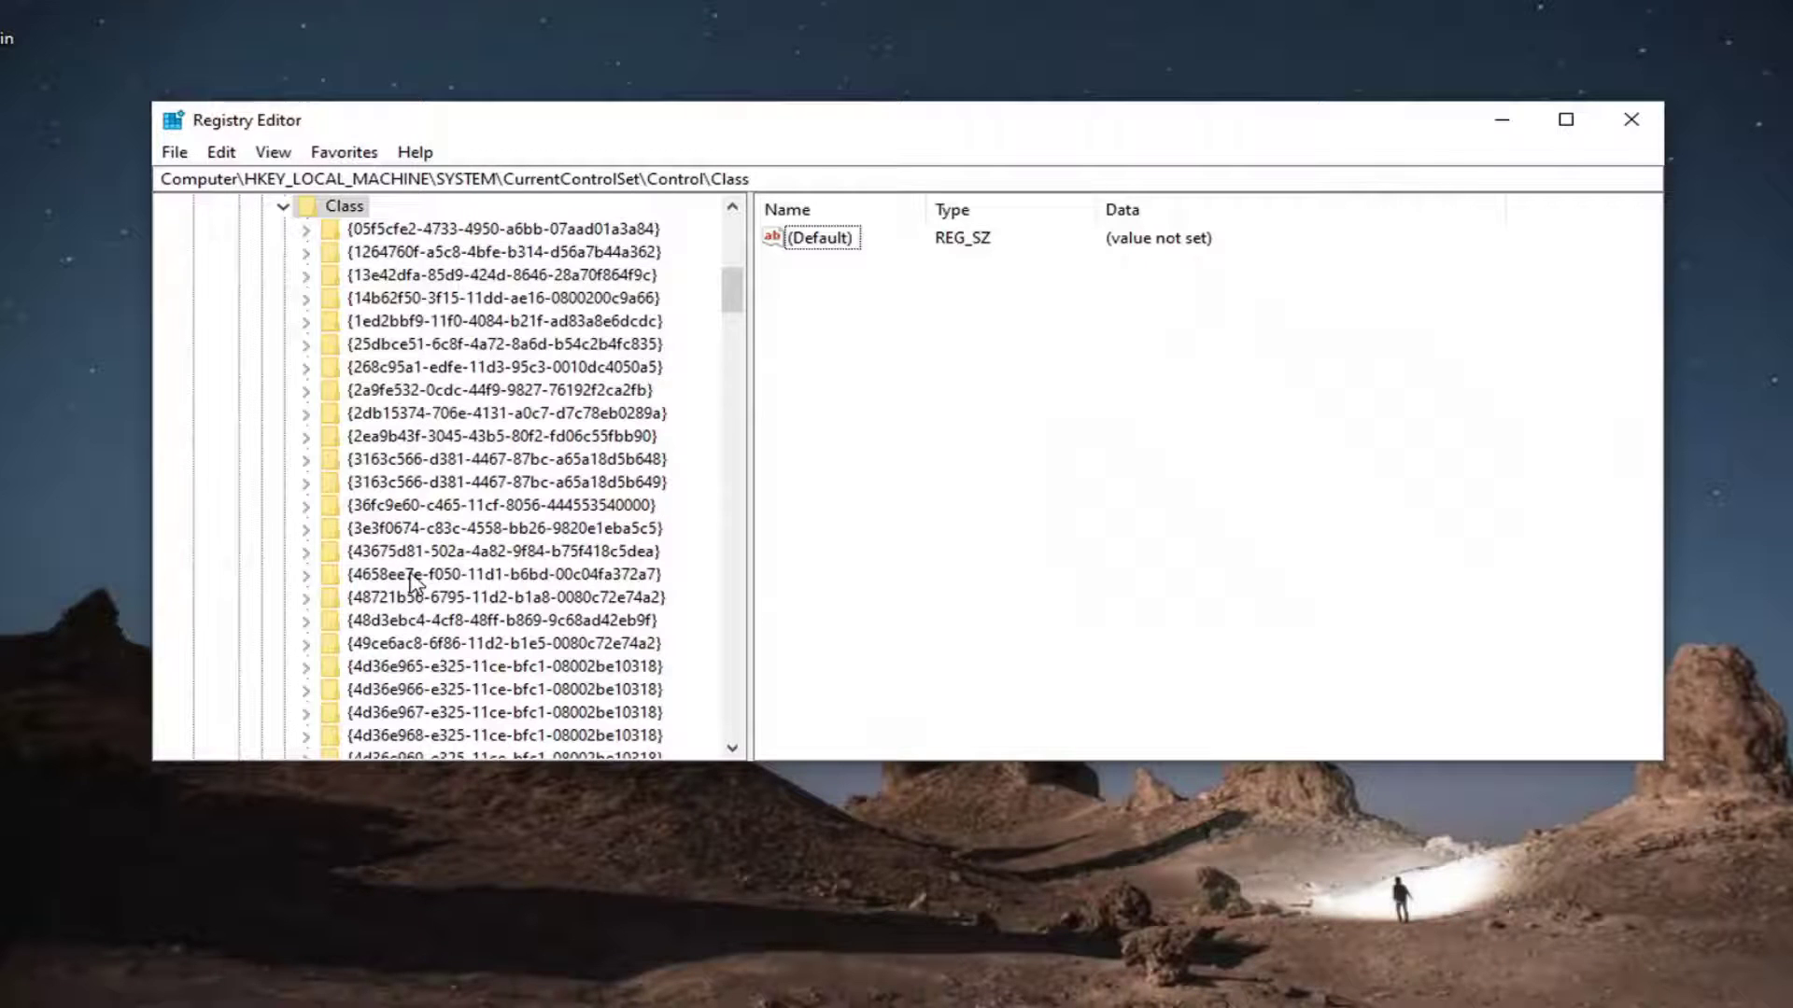
left_click(410, 435)
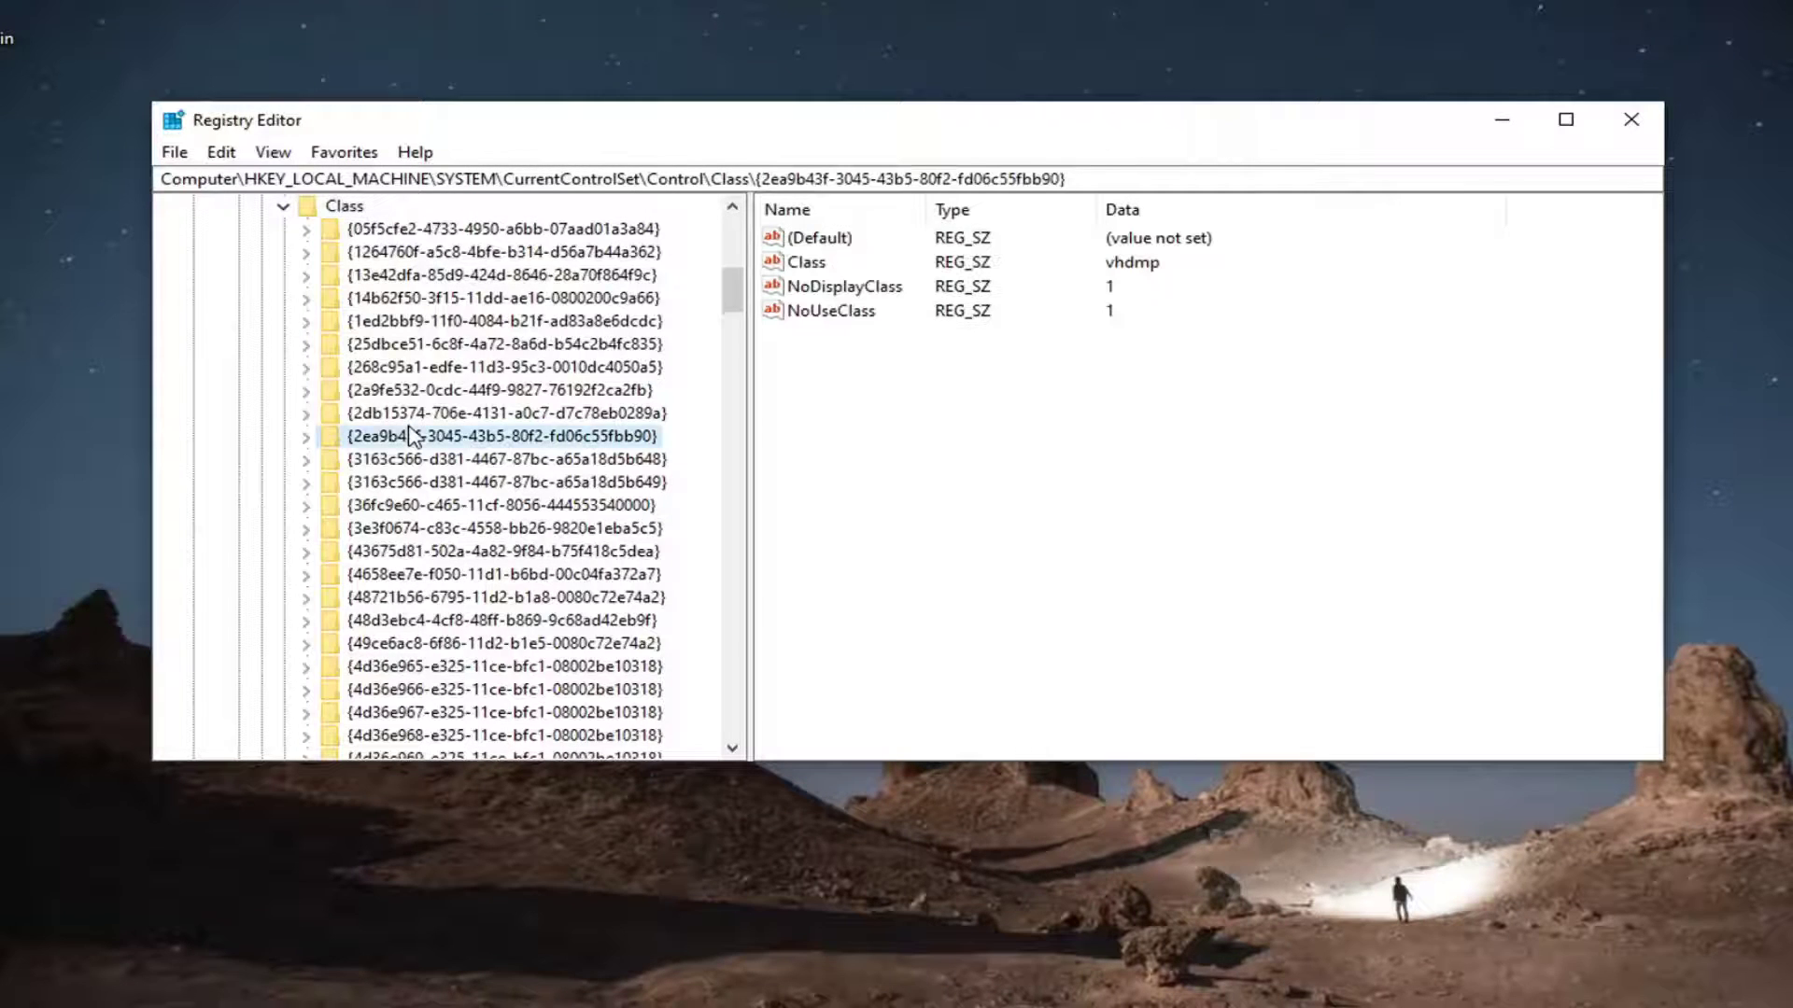
key("Down")
key("Down")
key("Down")
key("Down")
key("Down")
key("Down")
key("Down")
key("Down")
key("Down")
key("Down")
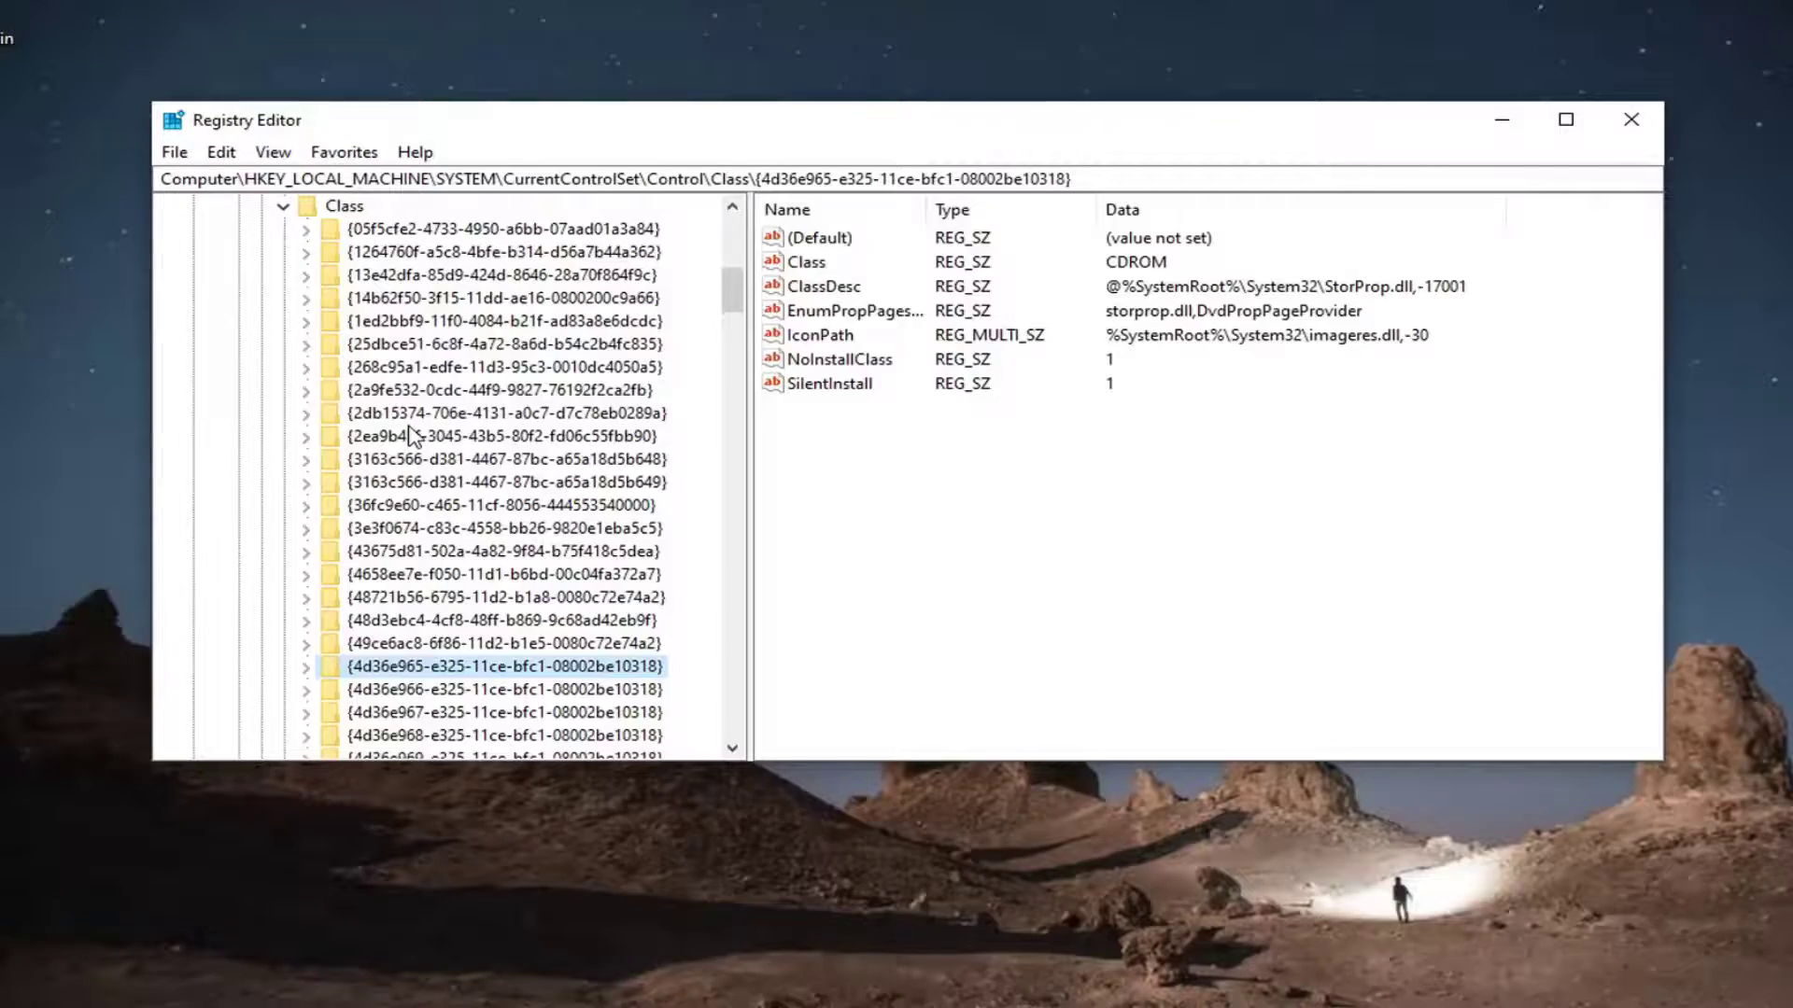
scroll(333, 681, "down", 2)
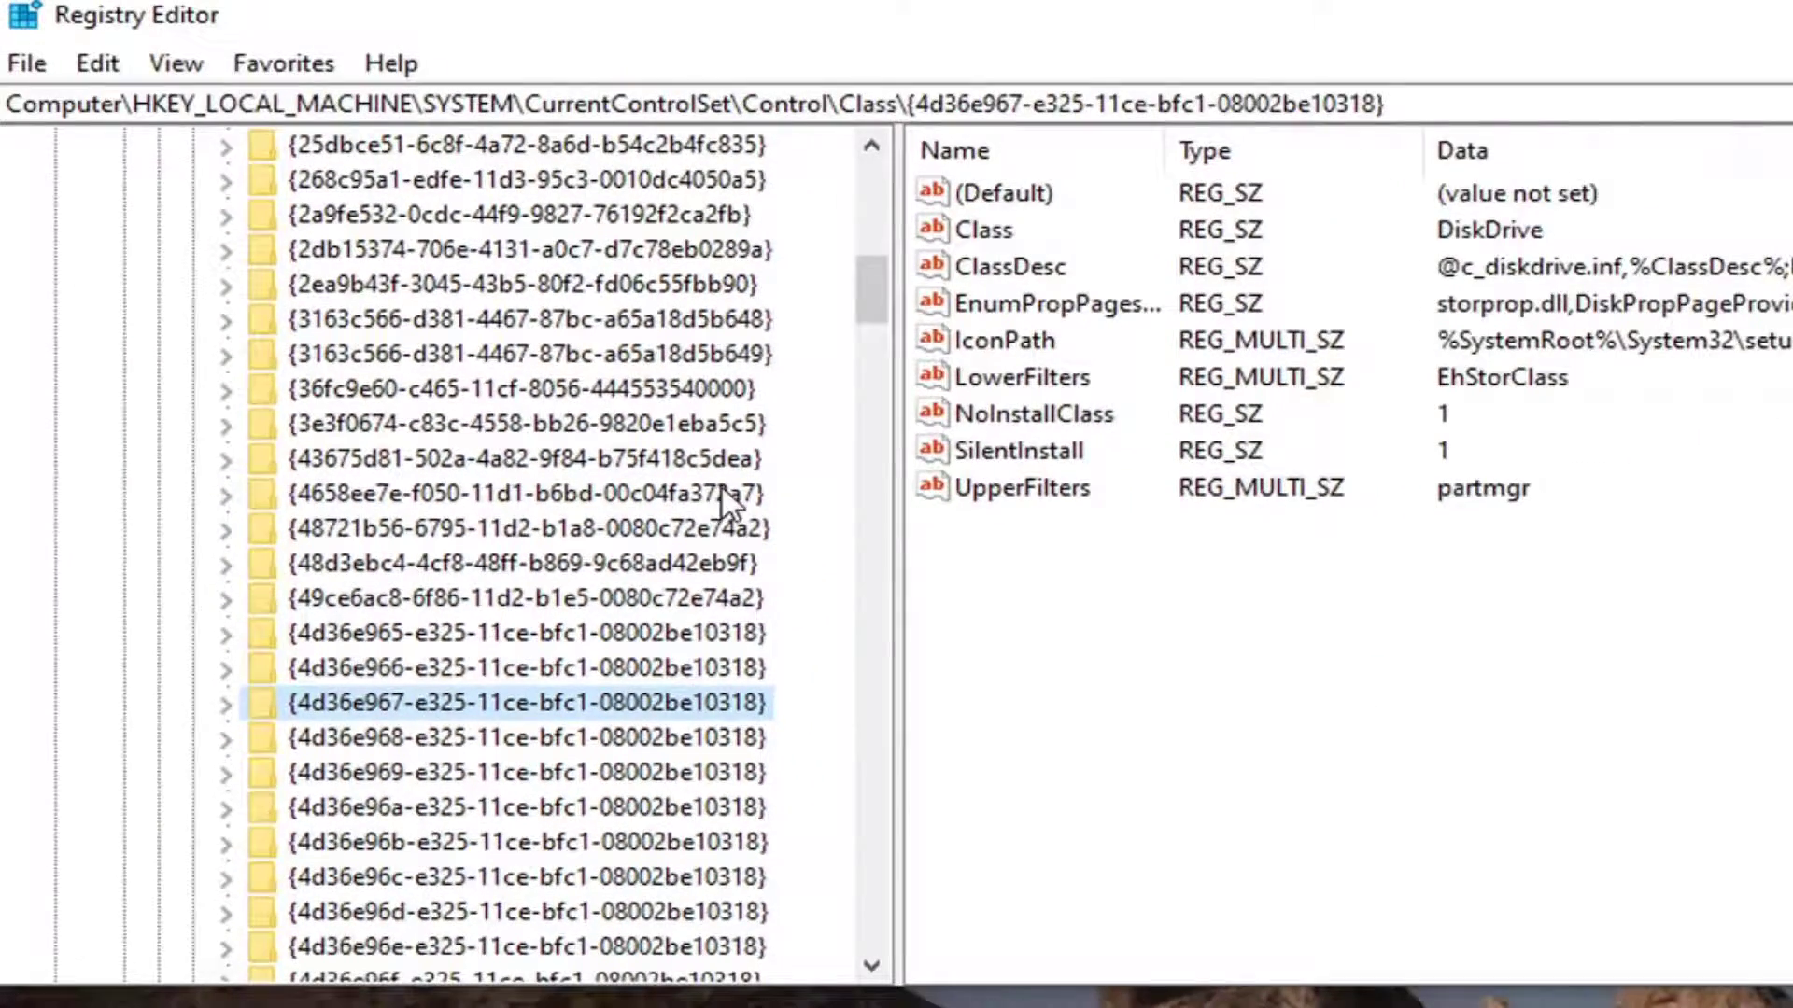
Delete the LowerFilters (EhStorClass) value and confirm the deletion.
left_click(1055, 490)
left_click(1023, 379)
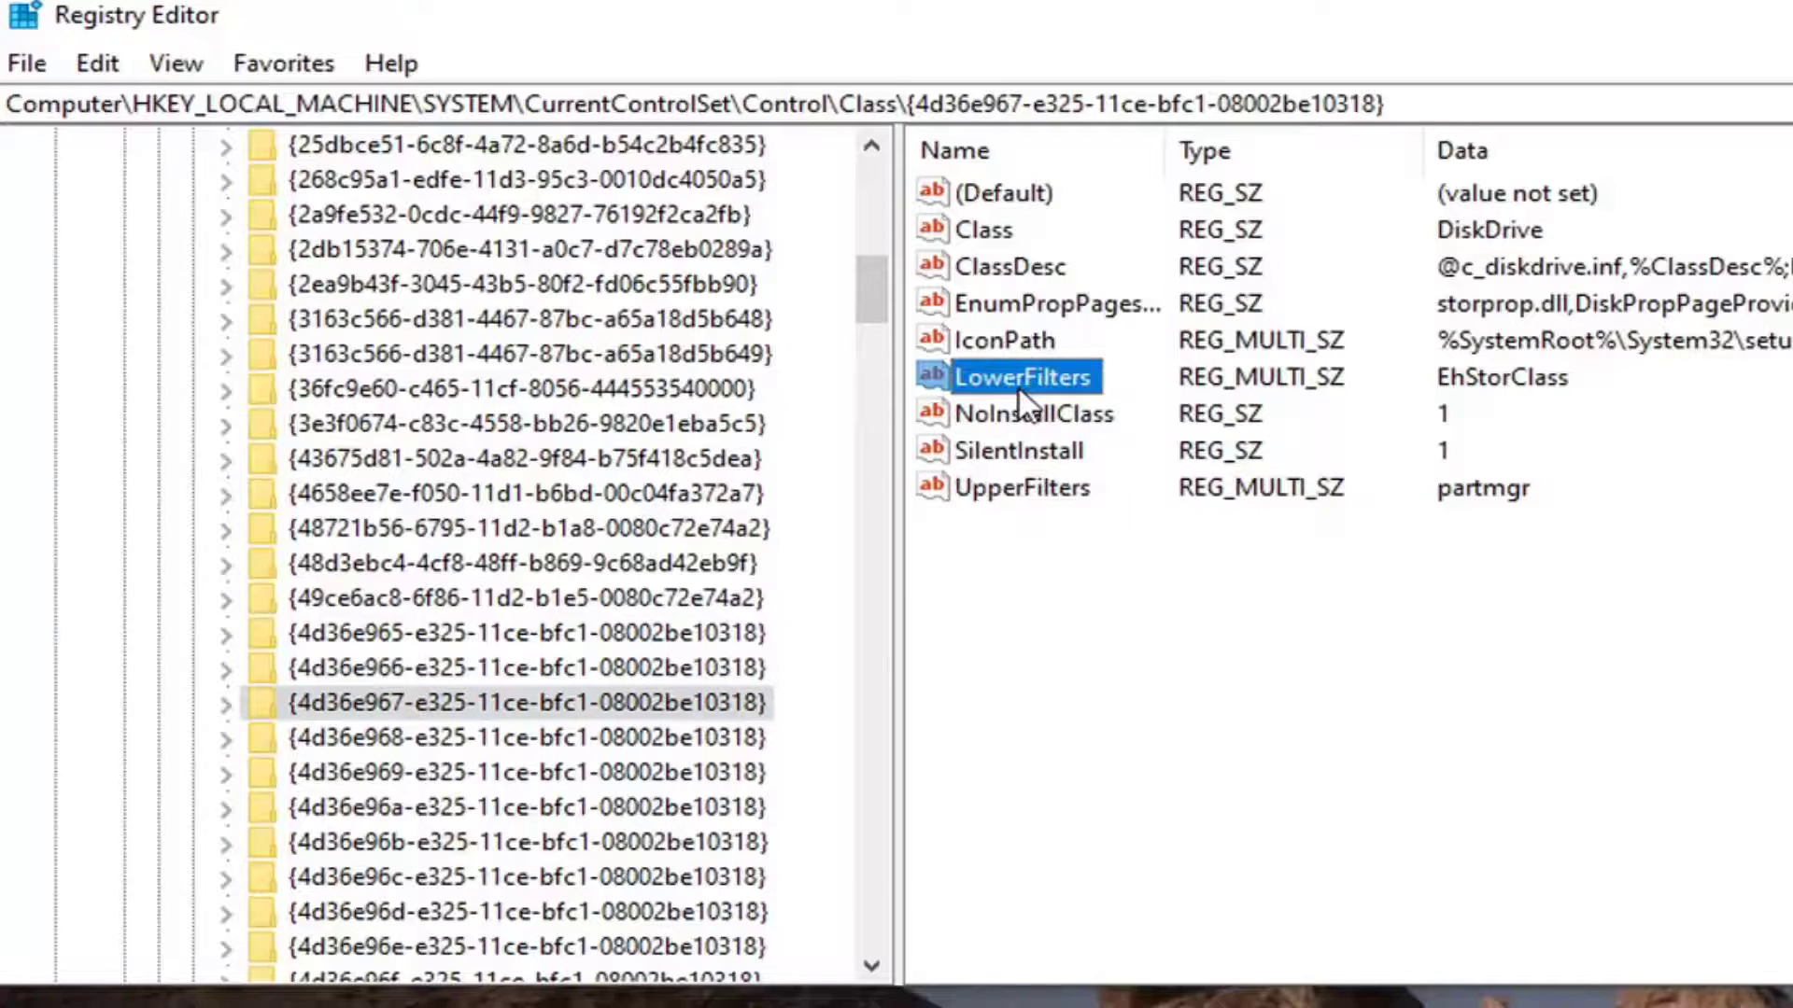
right_click(1027, 381)
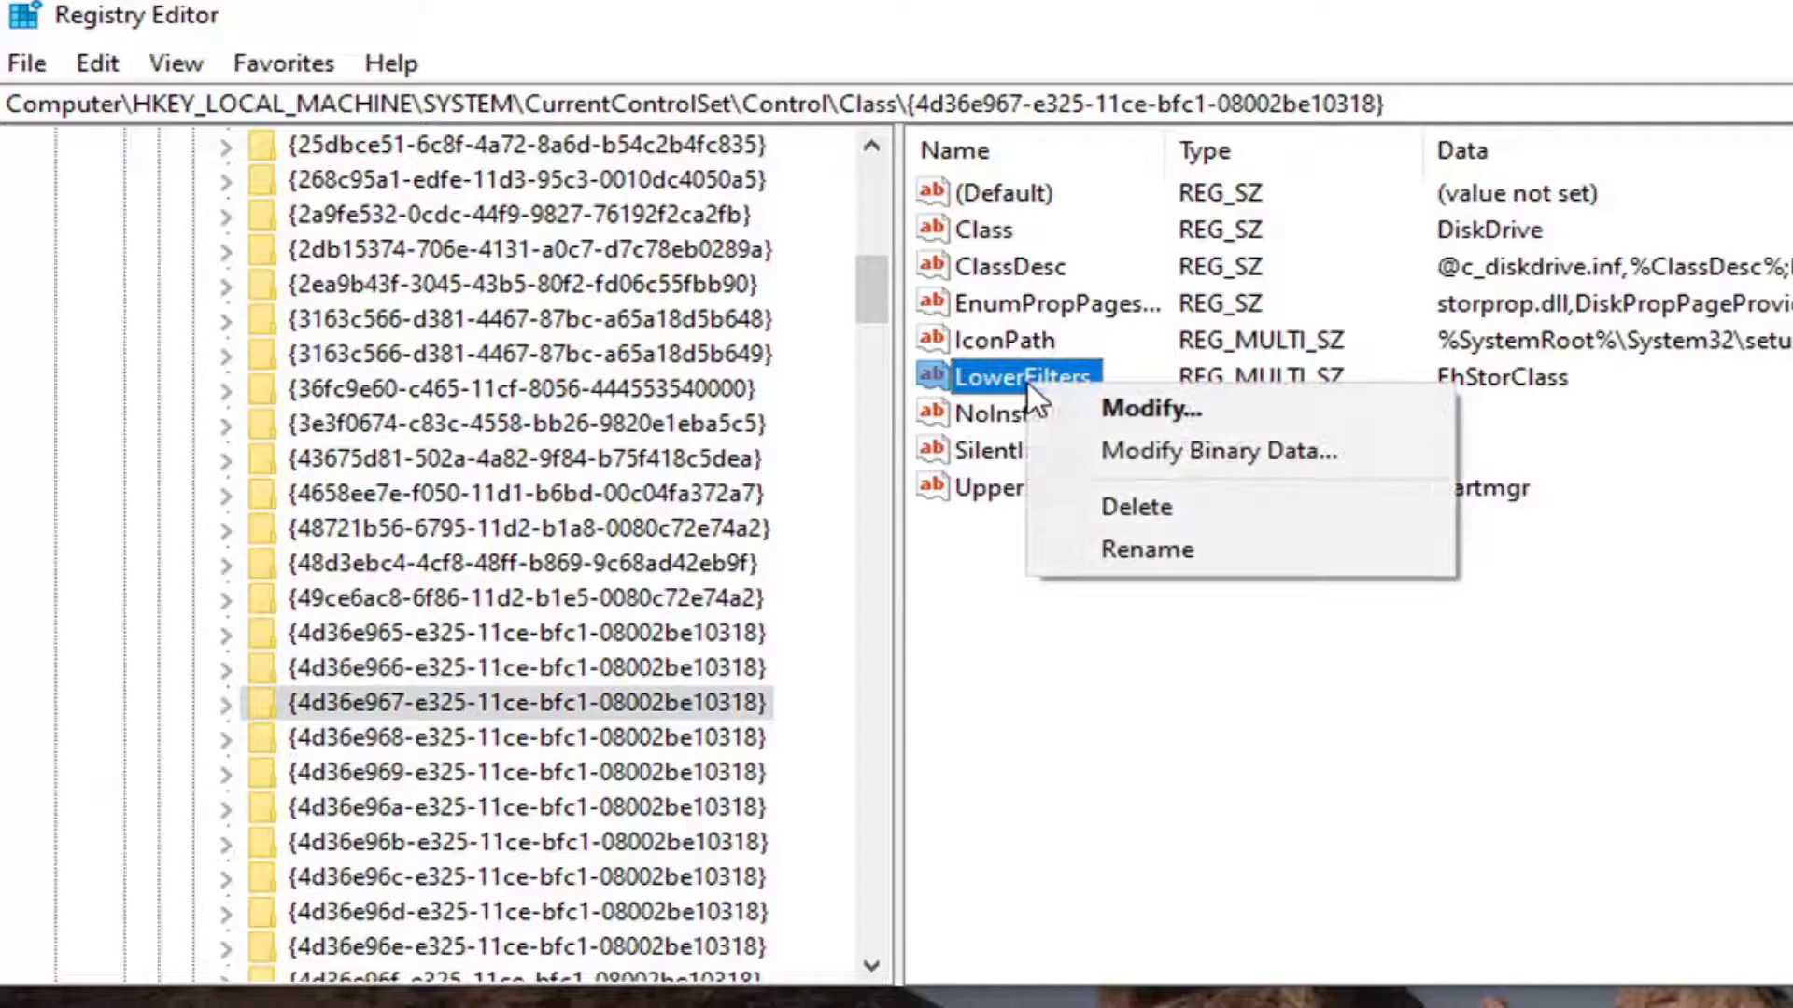
left_click(1113, 507)
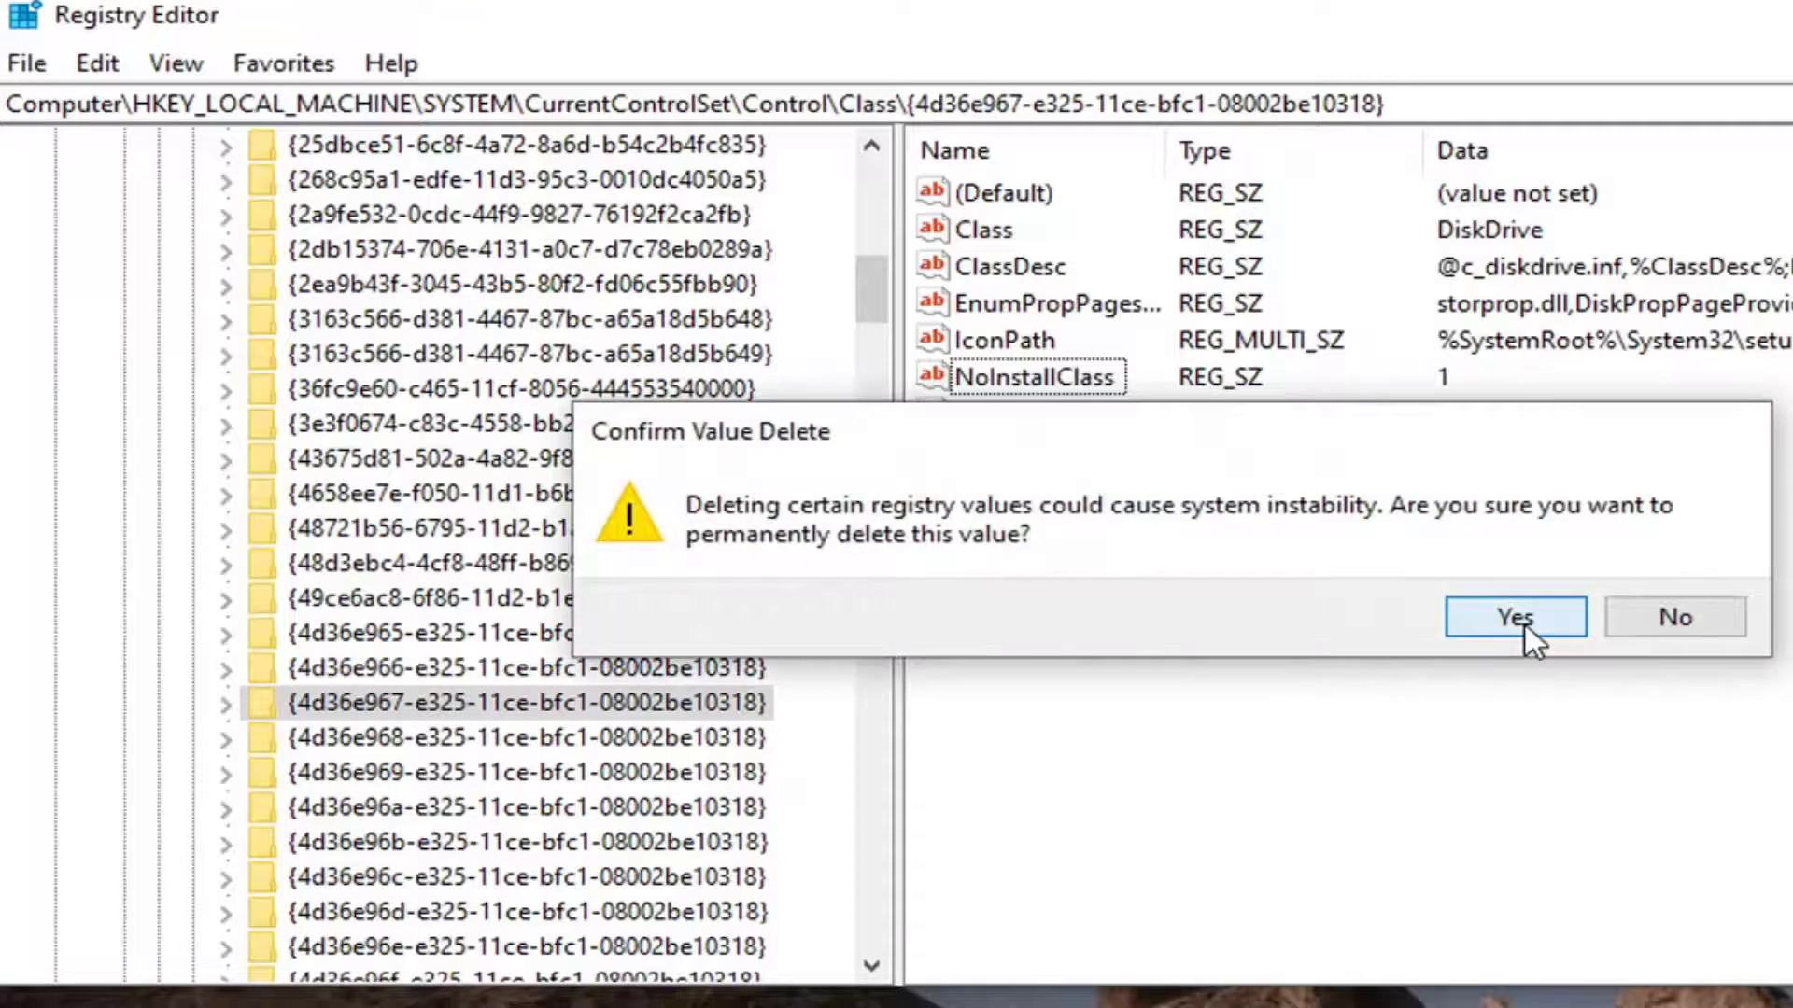
left_click(1526, 625)
Delete the UpperFilters (partmgr) value and confirm the deletion.
left_click(1016, 458)
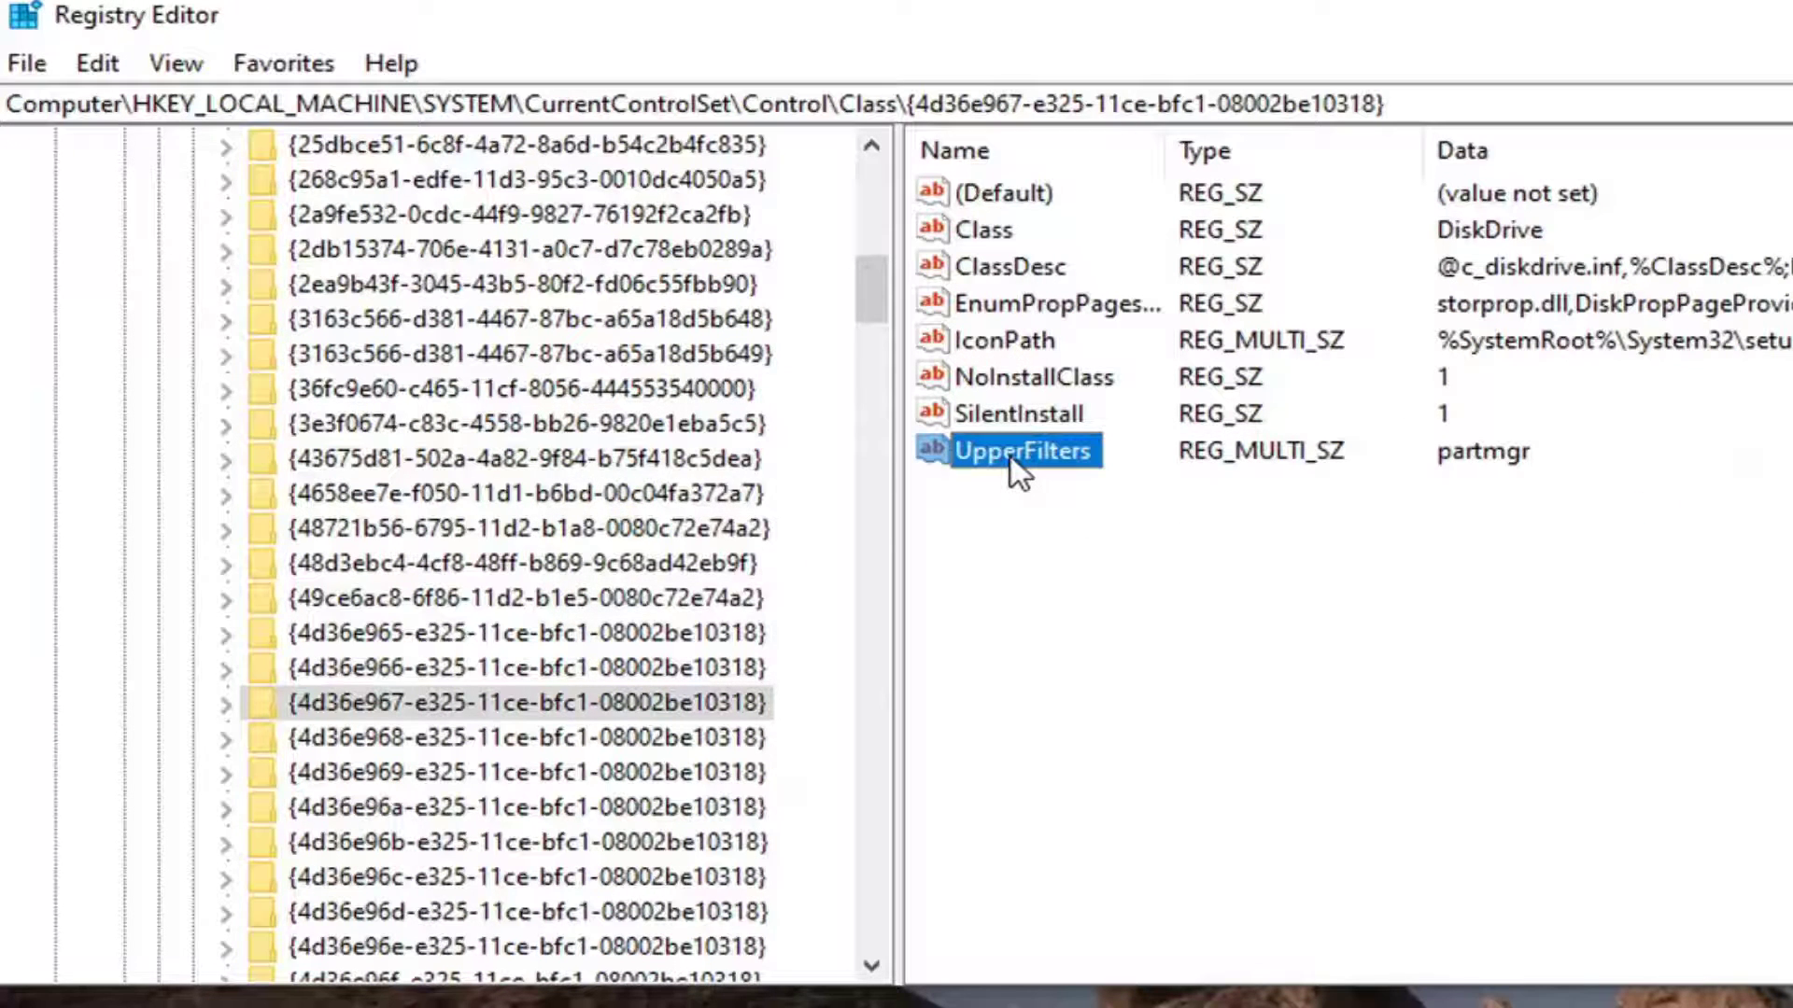
right_click(1011, 457)
left_click(1090, 583)
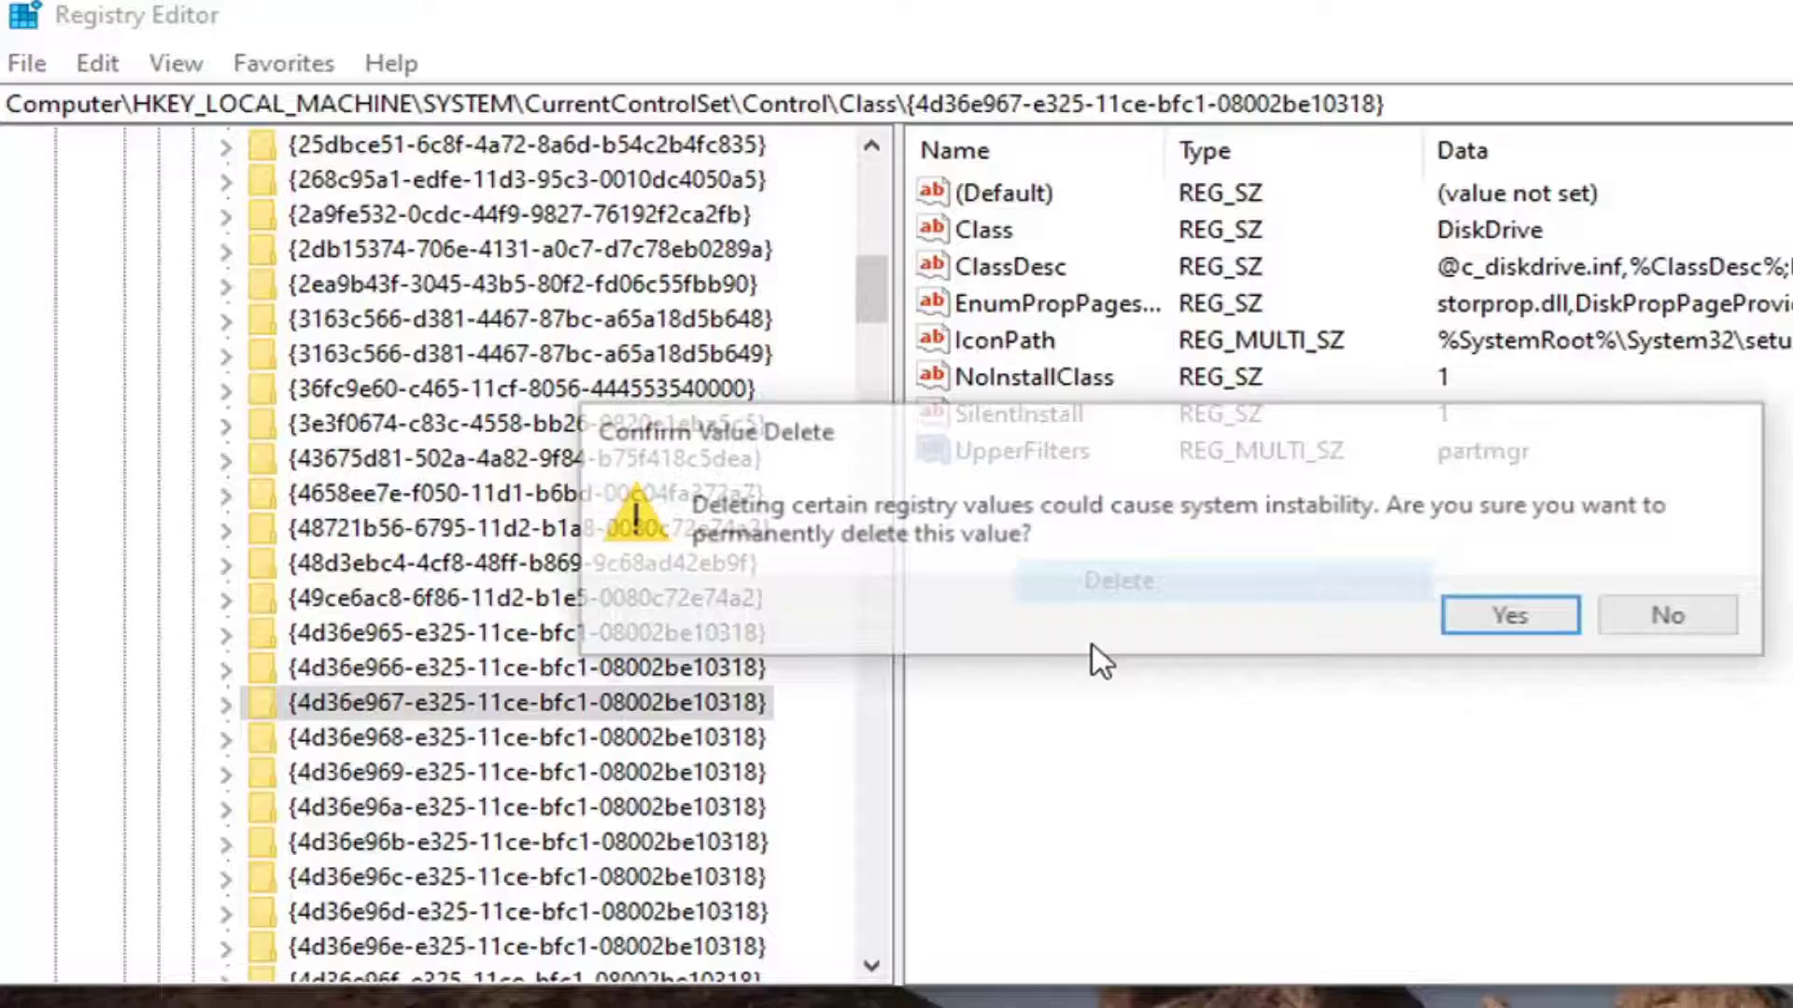
left_click(1495, 620)
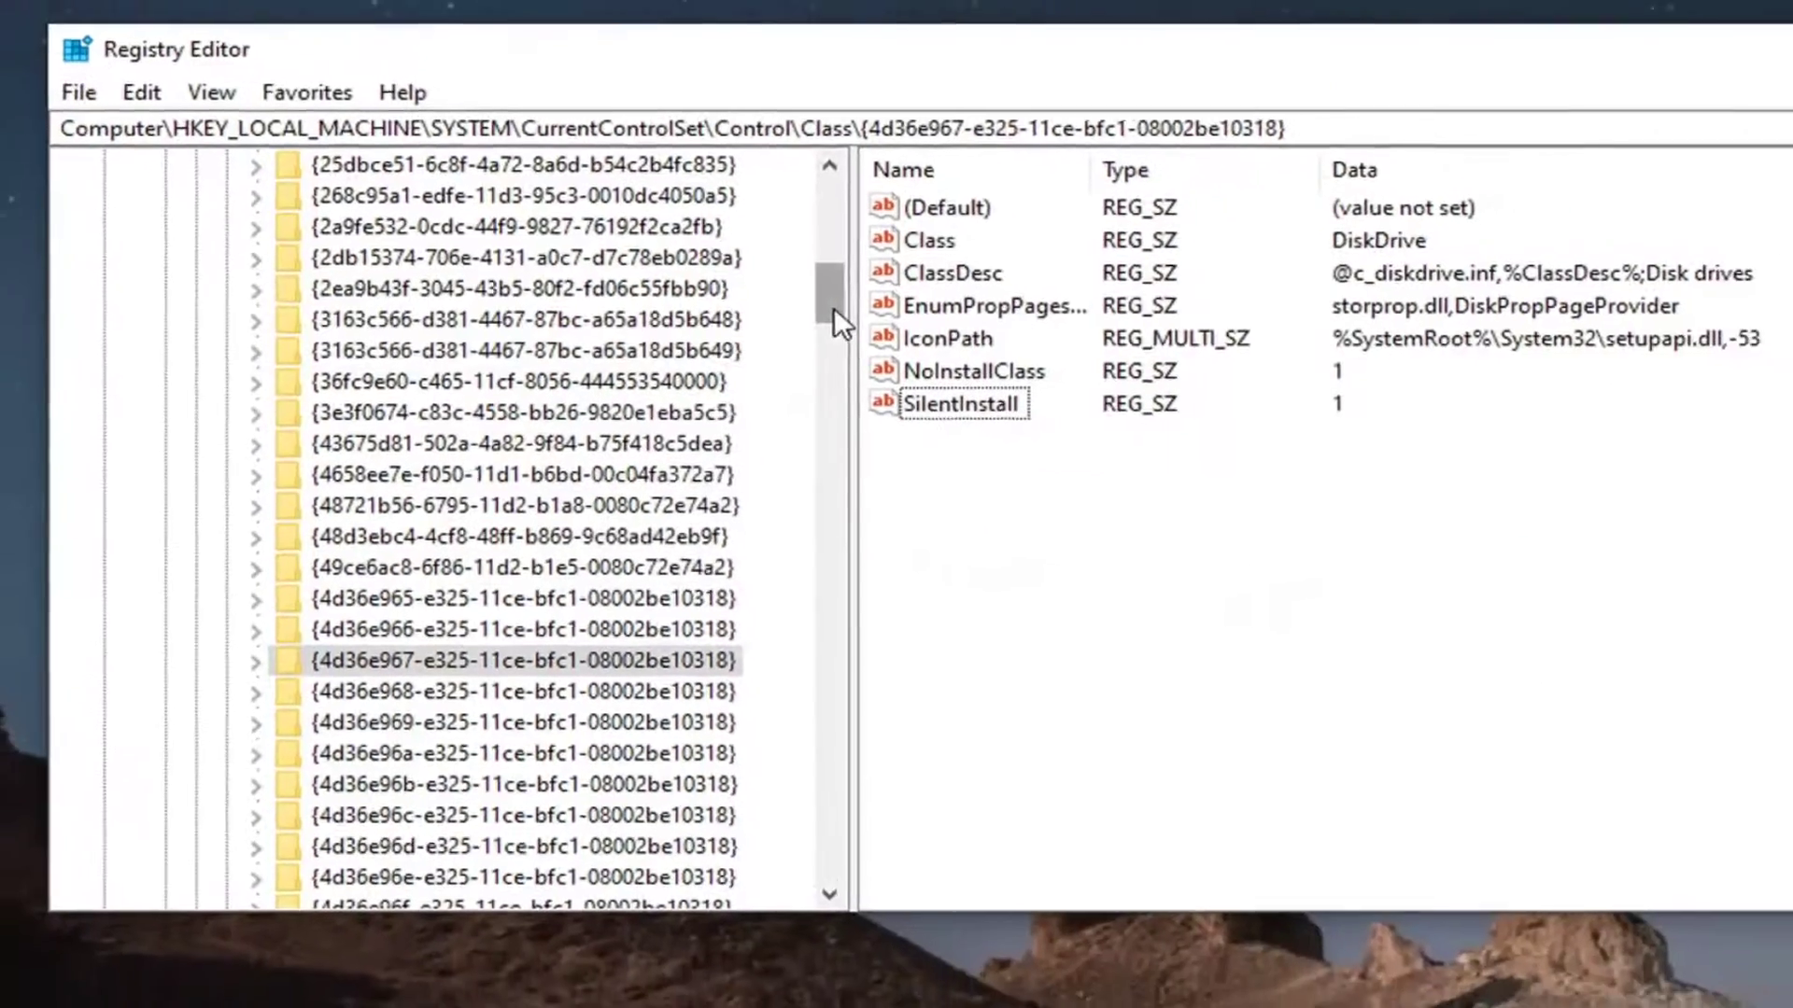
Collapse the tree from Class back up to HKEY_LOCAL_MACHINE and select Computer.
scroll(654, 467, "up", 12)
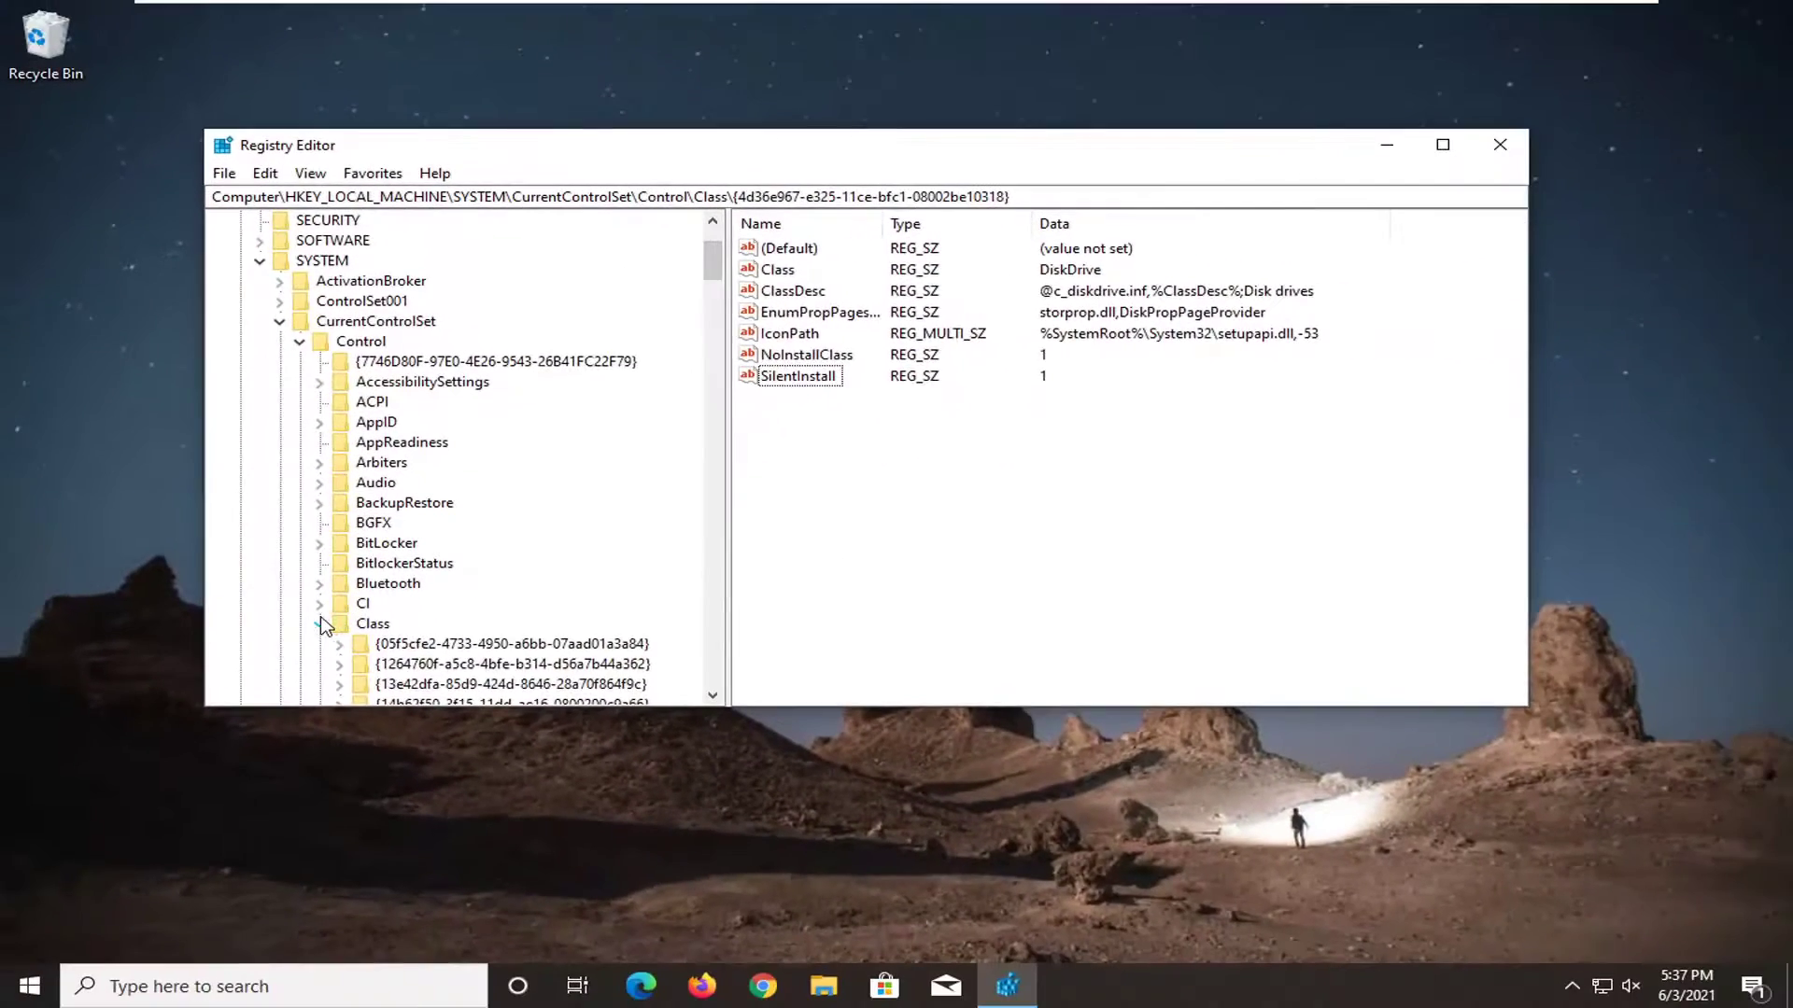
left_click(319, 623)
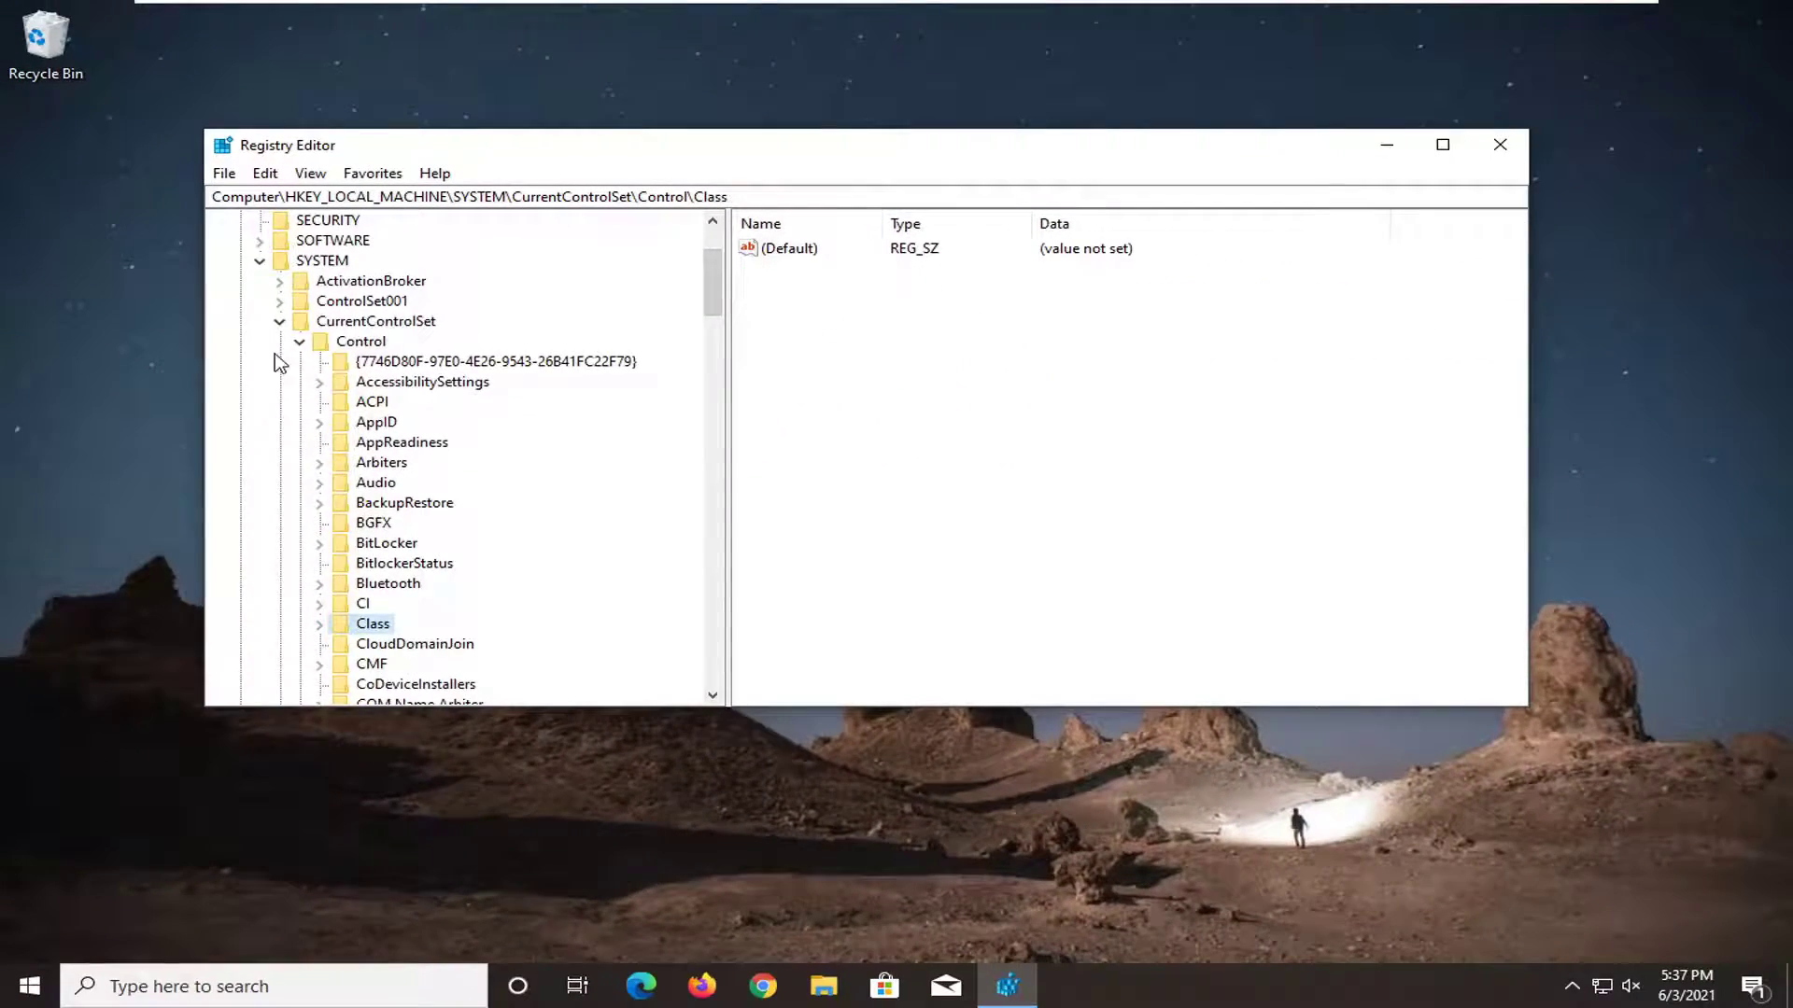
left_click(298, 341)
left_click(279, 321)
left_click(259, 280)
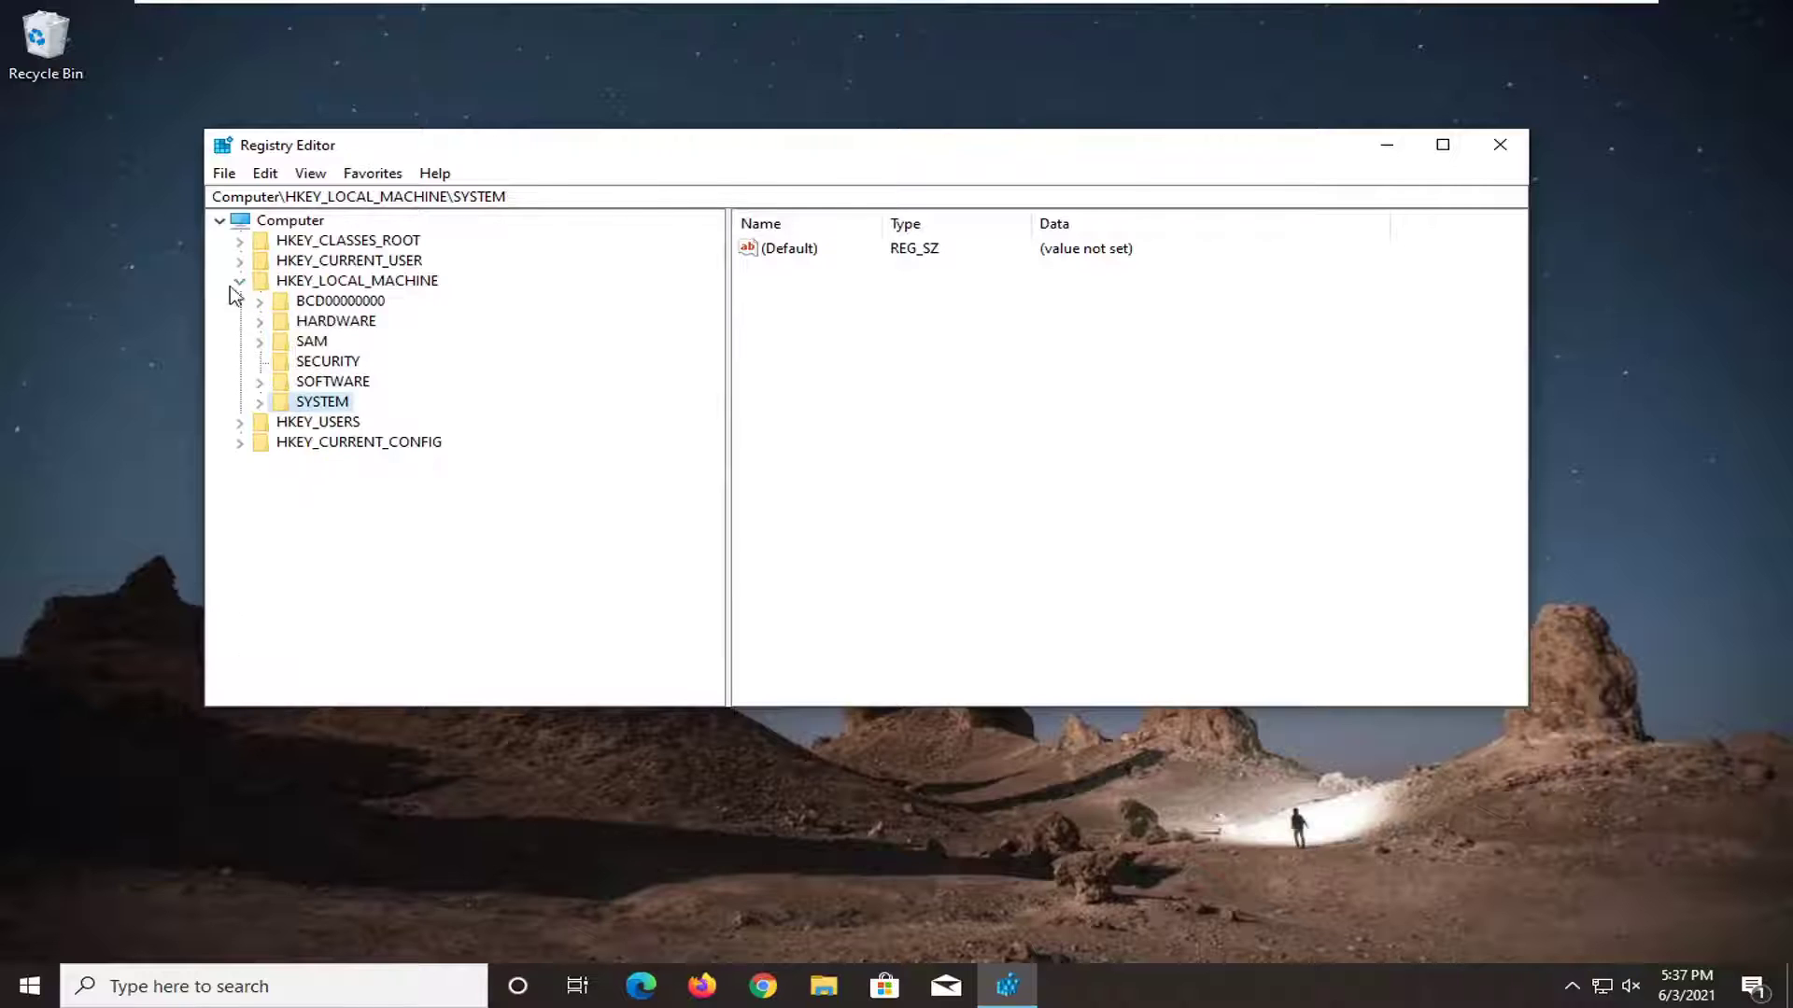
left_click(240, 281)
left_click(250, 221)
Close Registry Editor and restart Windows from the Start button's Shut down or sign out menu.
left_click(1494, 146)
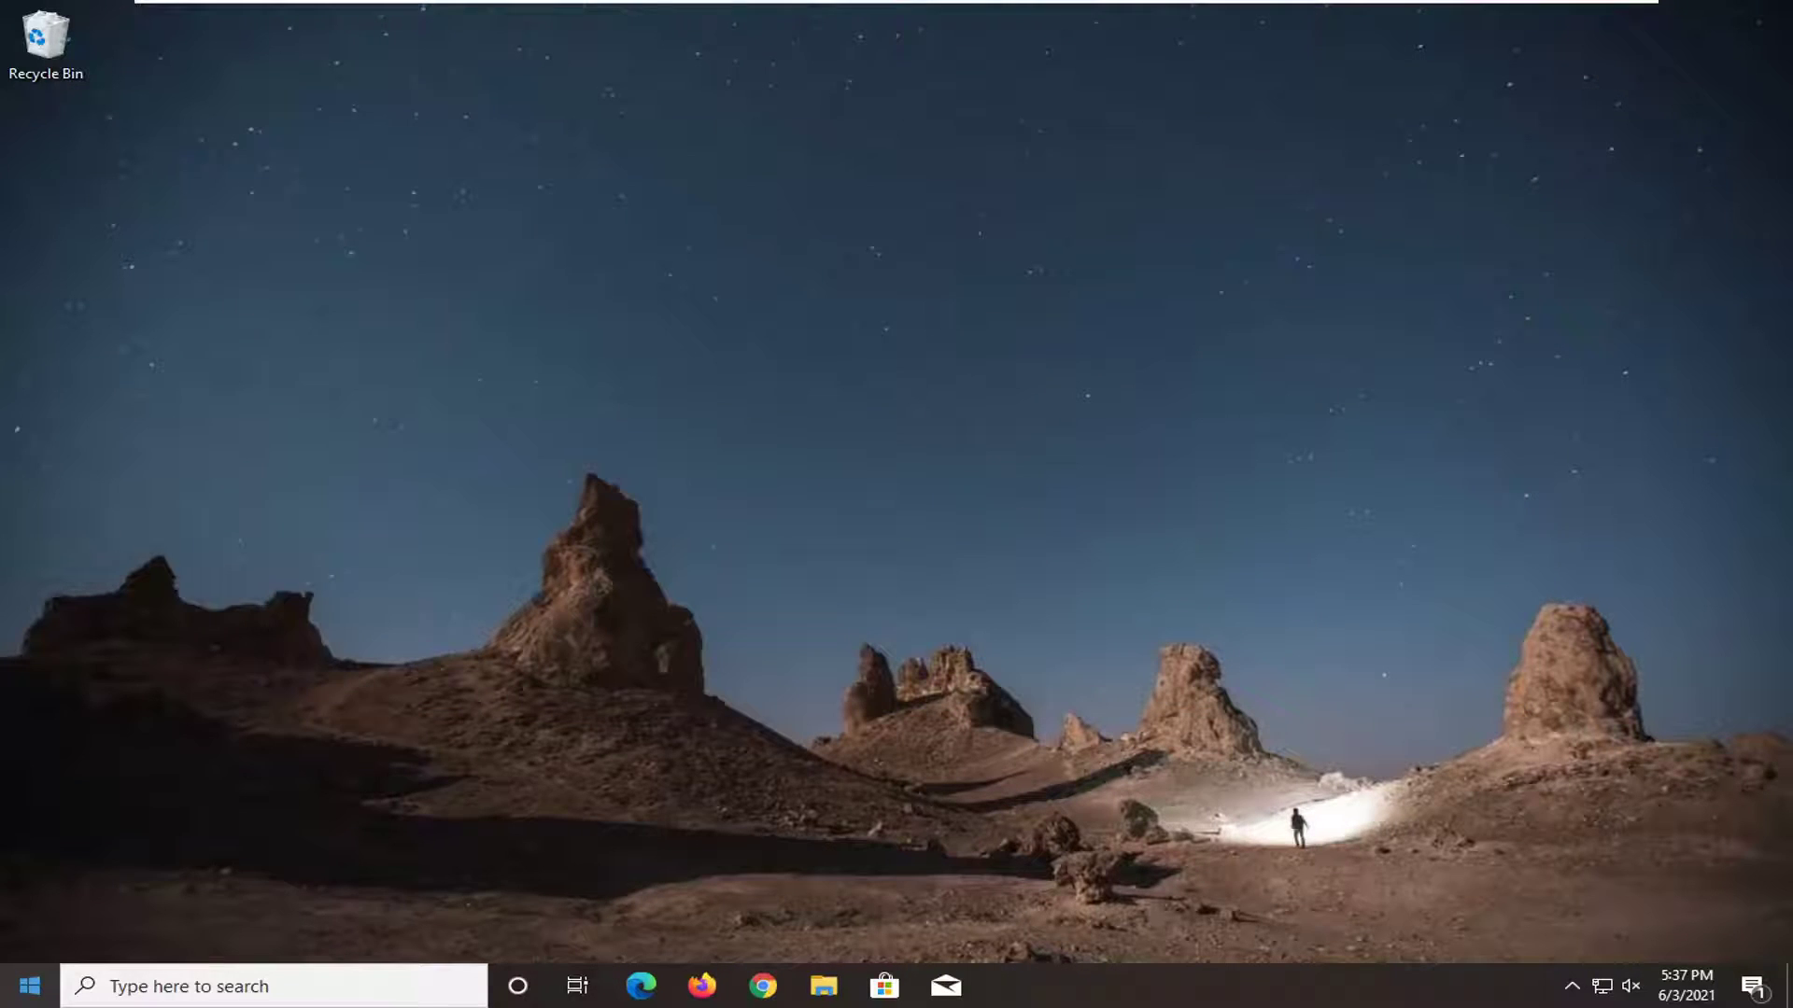
right_click(30, 986)
mouse_move(103, 938)
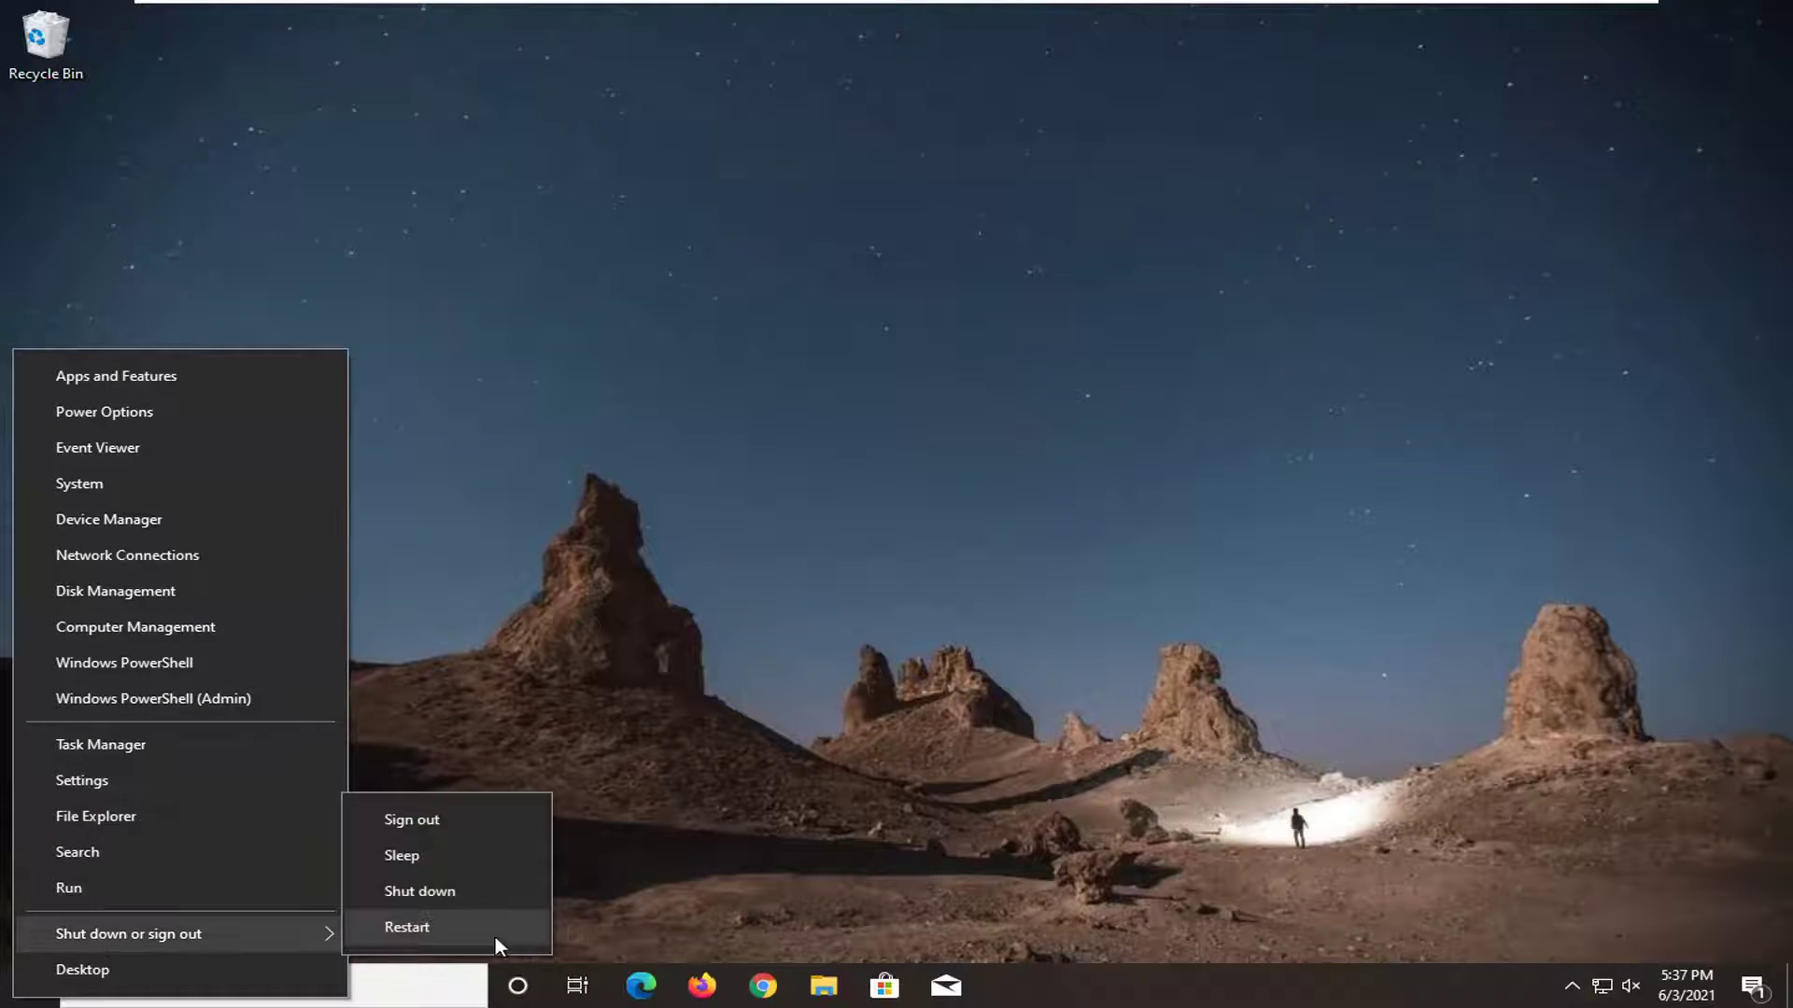
left_click(416, 924)
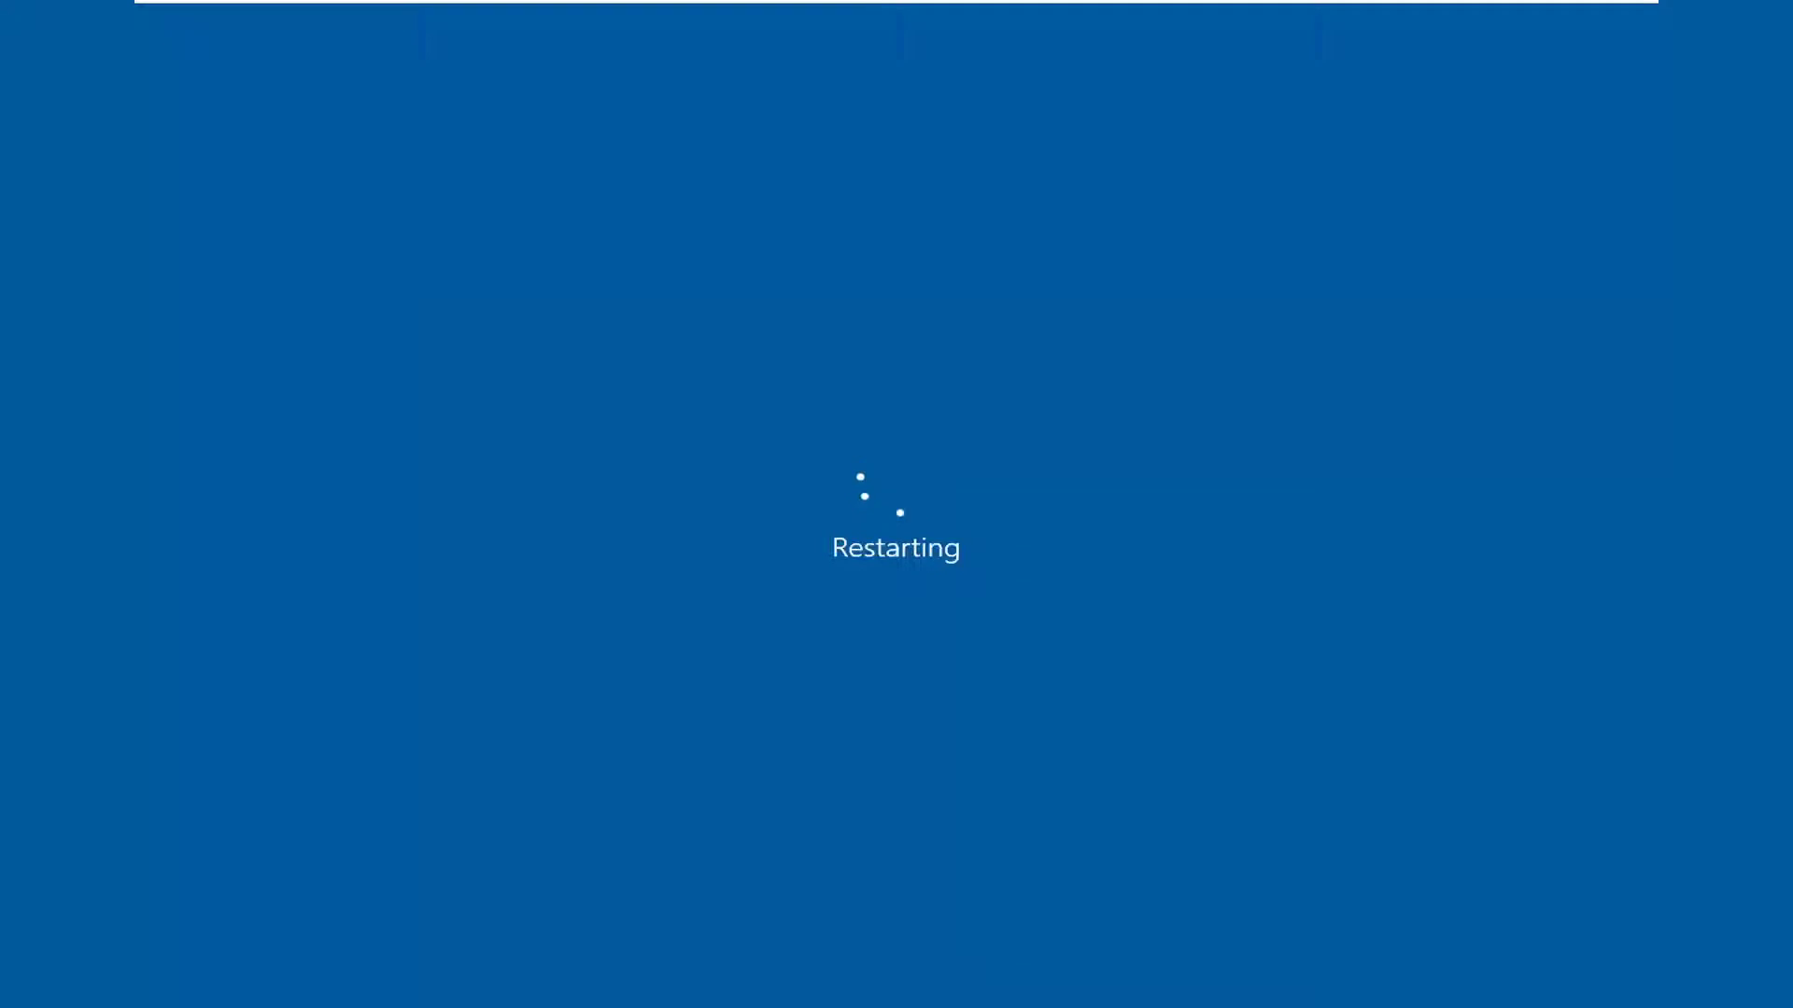